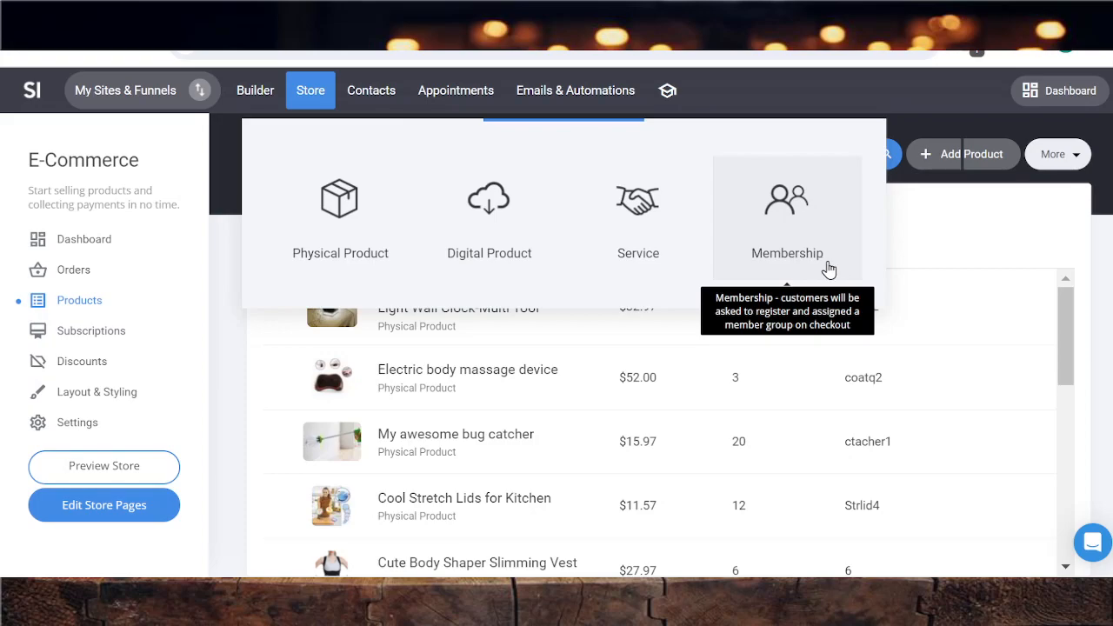
Step: Start a new digital product titled "My digital book" and replace the placeholder description with the same text
{"action": "left_click", "coordinate": [476, 238]}
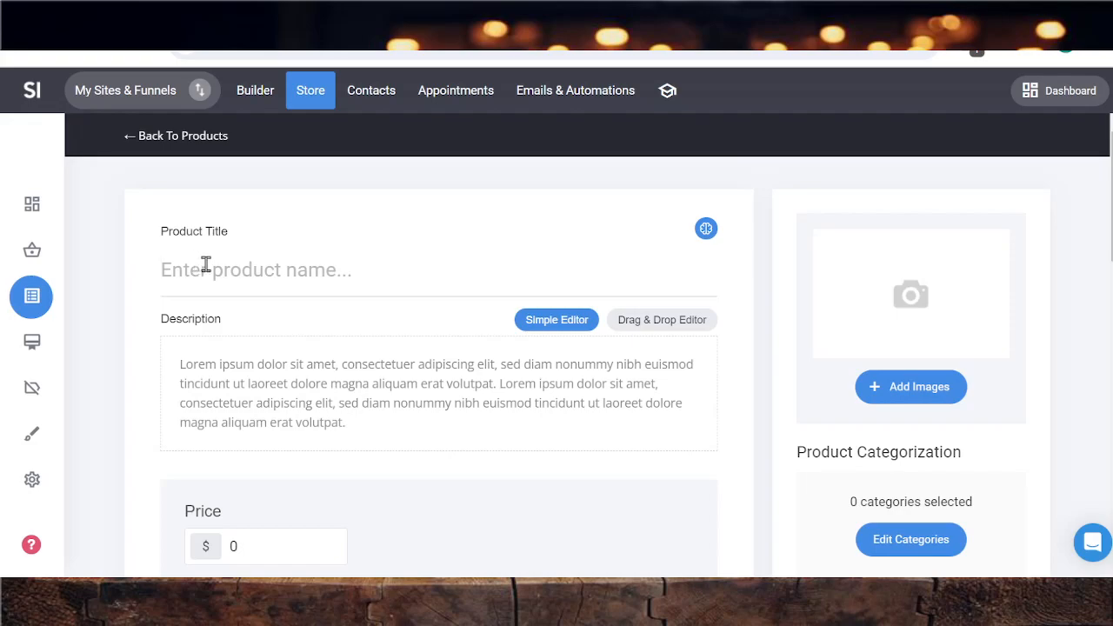
{"action": "type", "text": "My digital book"}
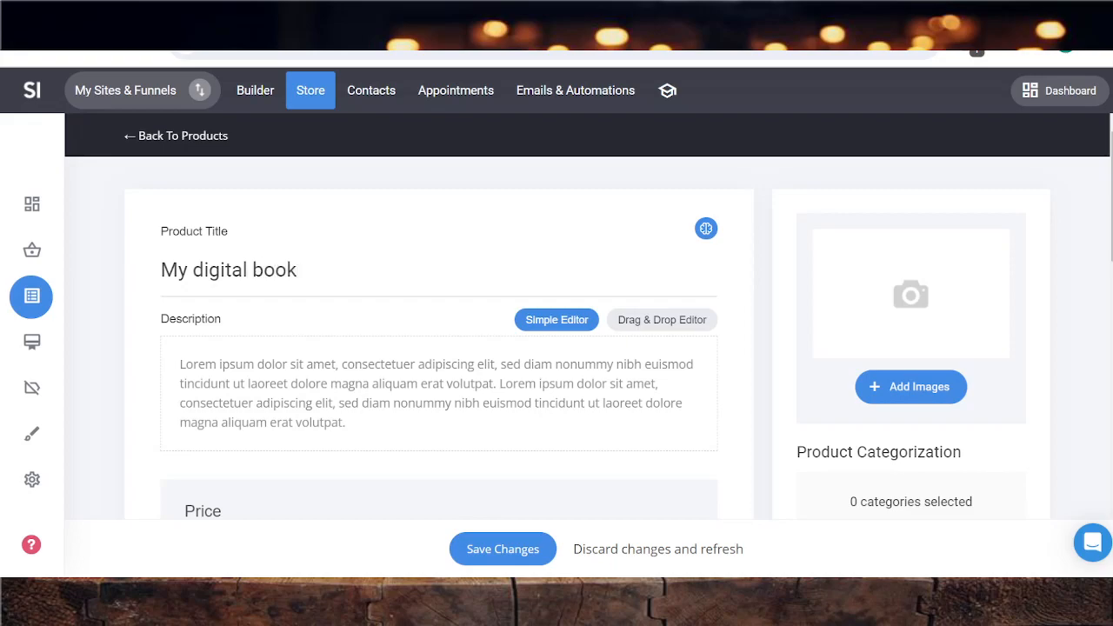
{"action": "left_click_drag", "start_coordinate": [315, 269], "coordinate": [155, 276]}
{"action": "key", "text": "ctrl+c"}
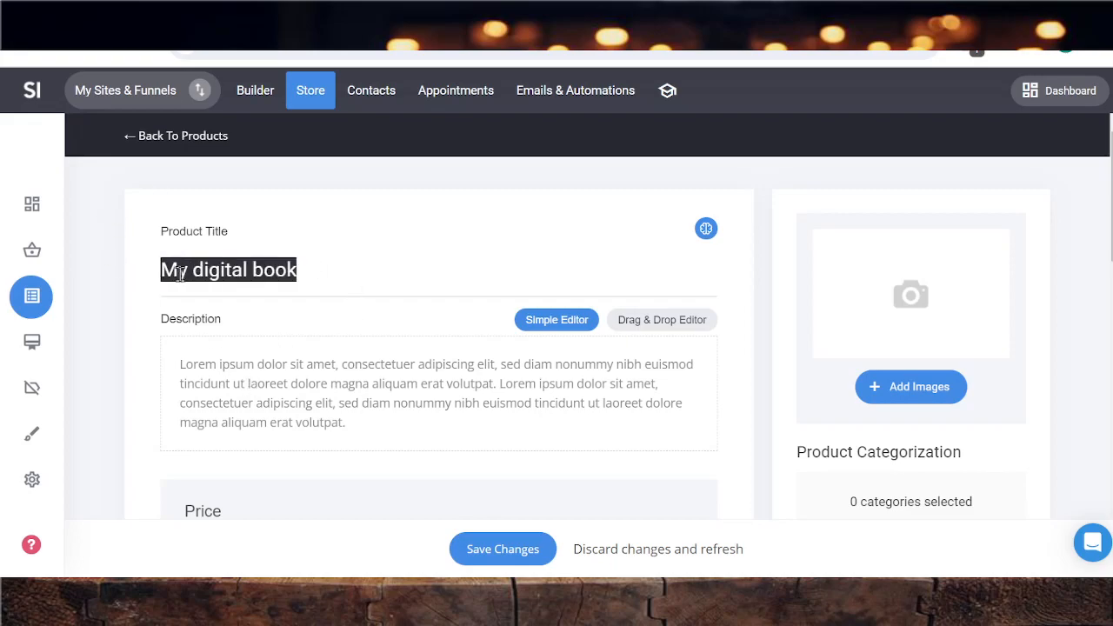
{"action": "left_click", "coordinate": [332, 402]}
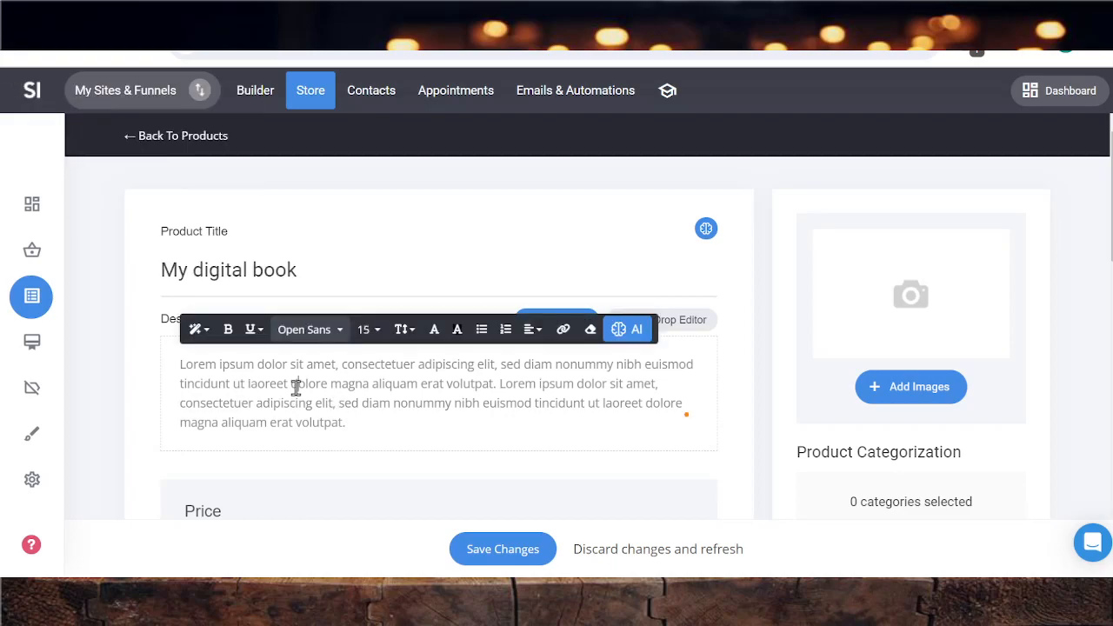
{"action": "key", "text": "ctrl+a"}
{"action": "key", "text": "ctrl+v"}
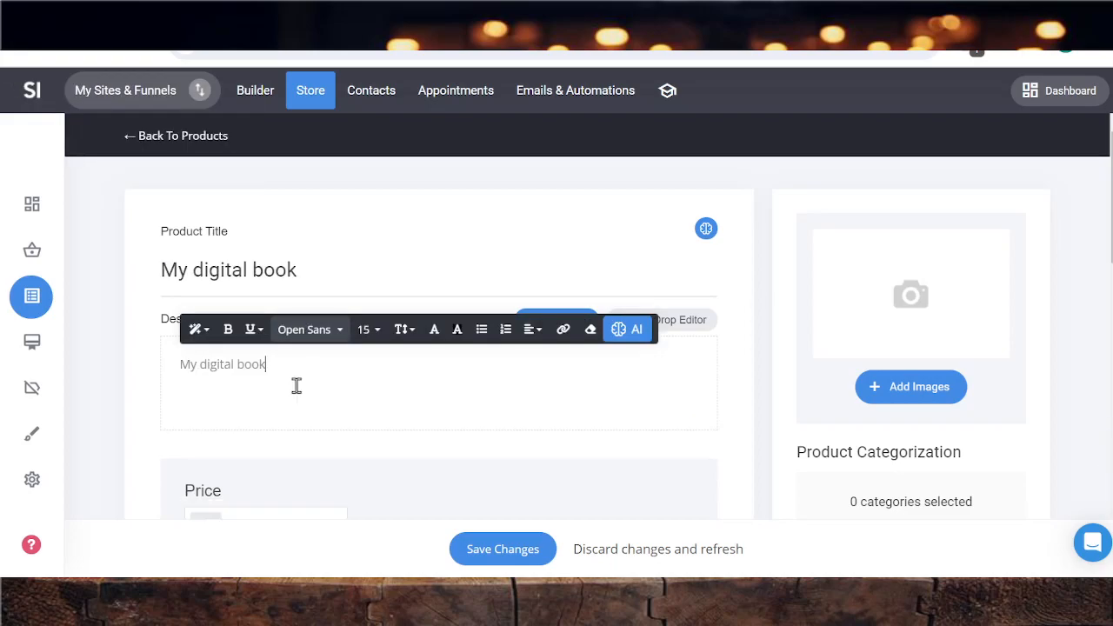
Step: Expand the "My digital book" description text with the AI assistant
{"action": "left_click_drag", "start_coordinate": [297, 386], "coordinate": [177, 362]}
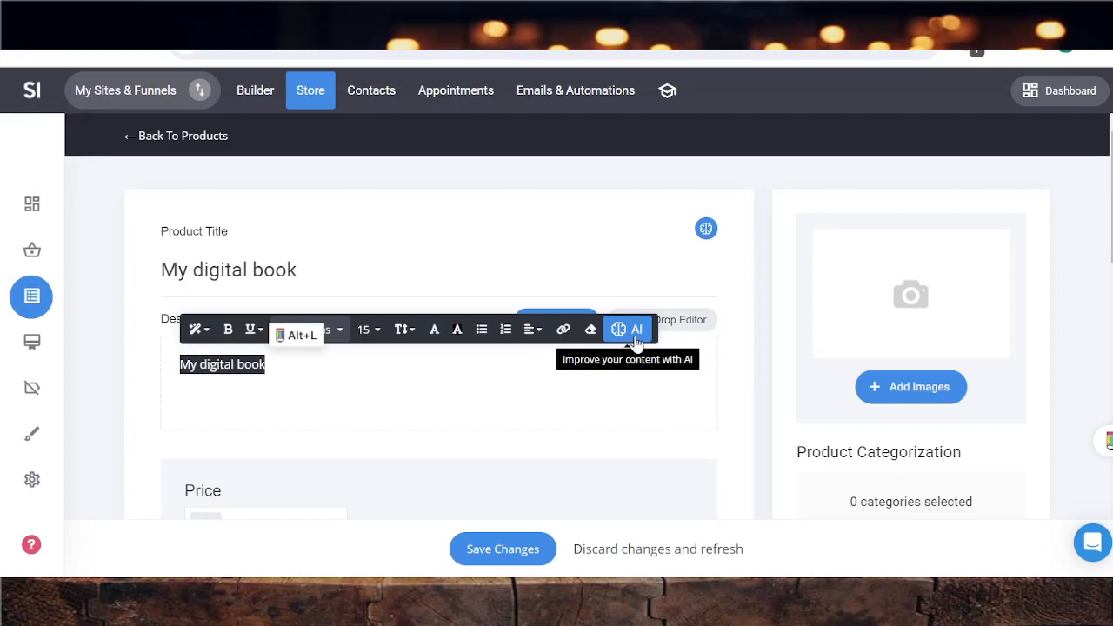
{"action": "left_click", "coordinate": [627, 329]}
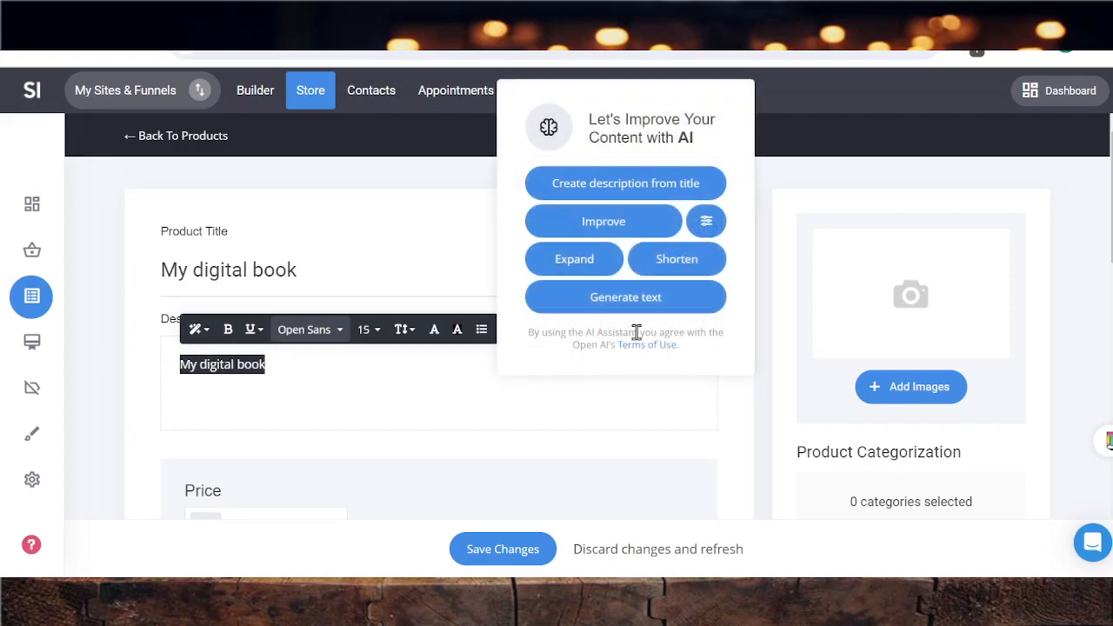
{"action": "left_click", "coordinate": [574, 265]}
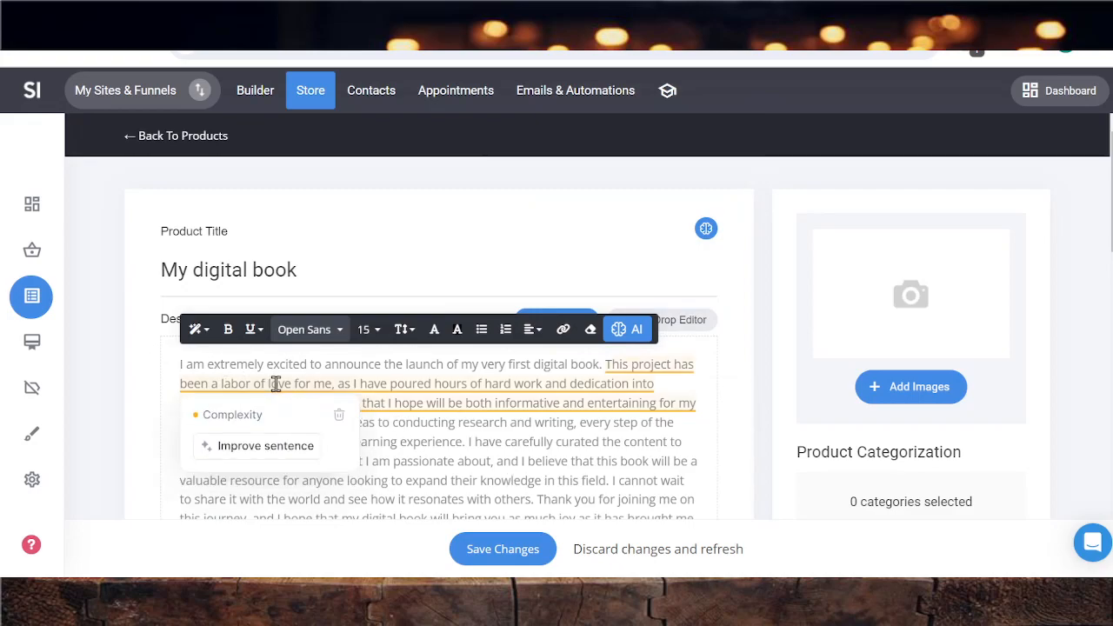
Step: Split the description into two paragraphs separated by a blank line, starting the second at "I have carefully curated the content"
{"action": "scroll", "coordinate": [361, 403], "scroll_direction": "down", "scroll_amount": 3}
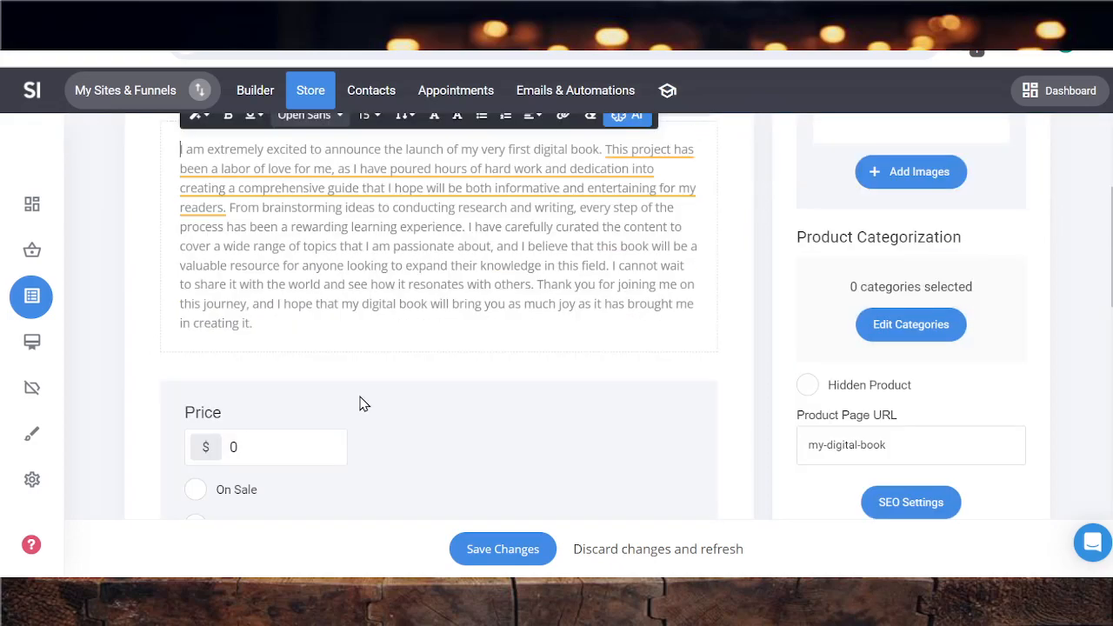
{"action": "left_click", "coordinate": [469, 226]}
{"action": "key", "text": "Return"}
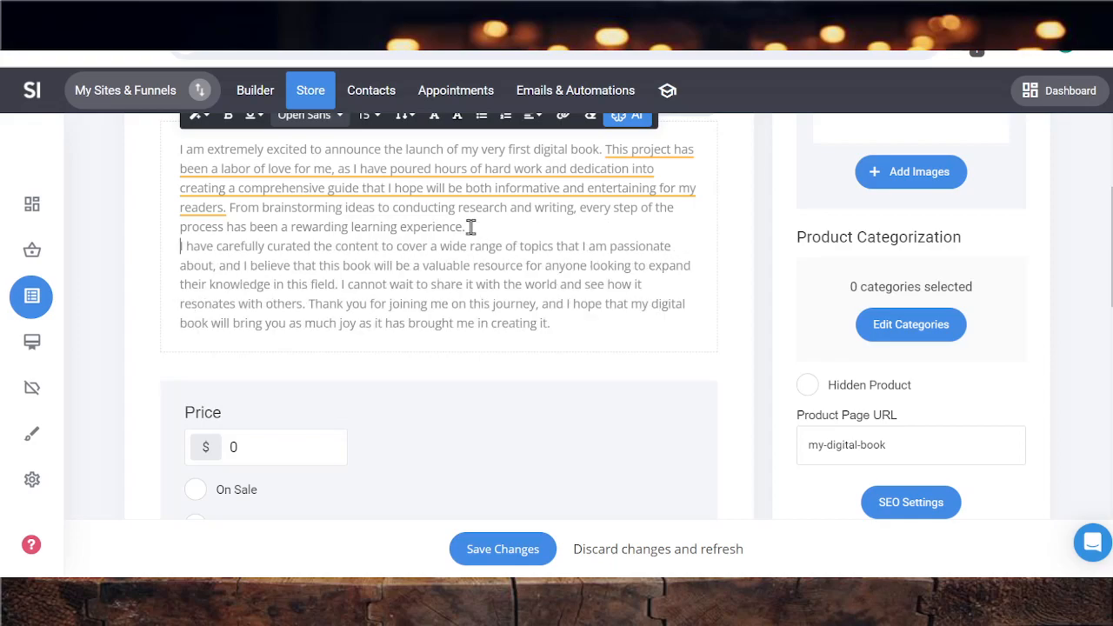
{"action": "key", "text": "Return"}
{"action": "scroll", "coordinate": [437, 293], "scroll_direction": "up", "scroll_amount": 2}
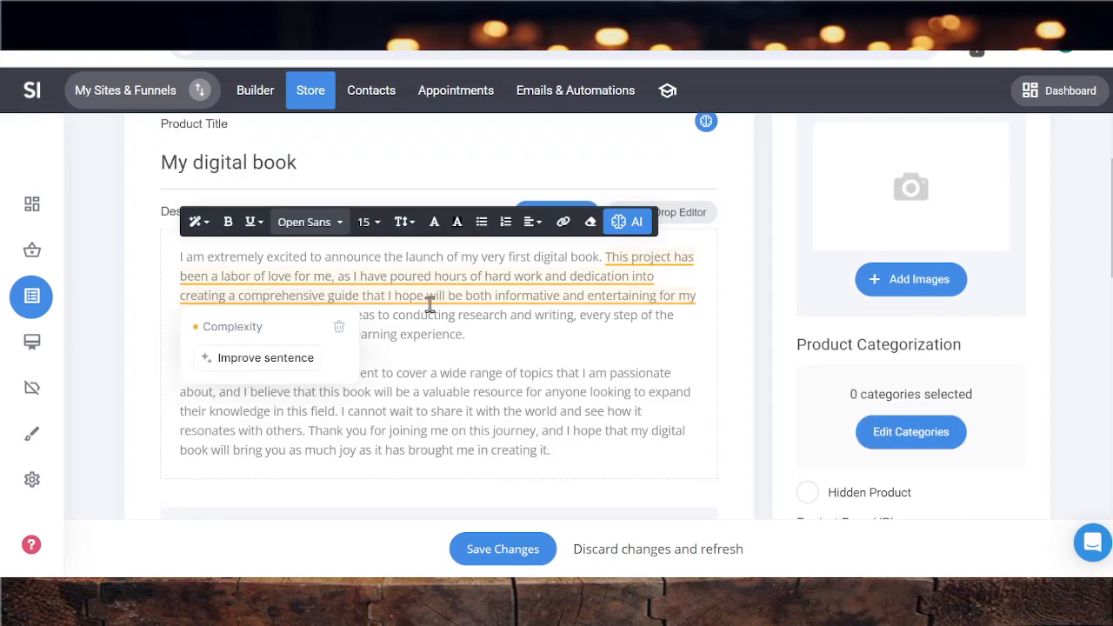
{"action": "scroll", "coordinate": [538, 376], "scroll_direction": "down", "scroll_amount": 2}
{"action": "scroll", "coordinate": [553, 251], "scroll_direction": "up", "scroll_amount": 3}
{"action": "left_click", "coordinate": [560, 268]}
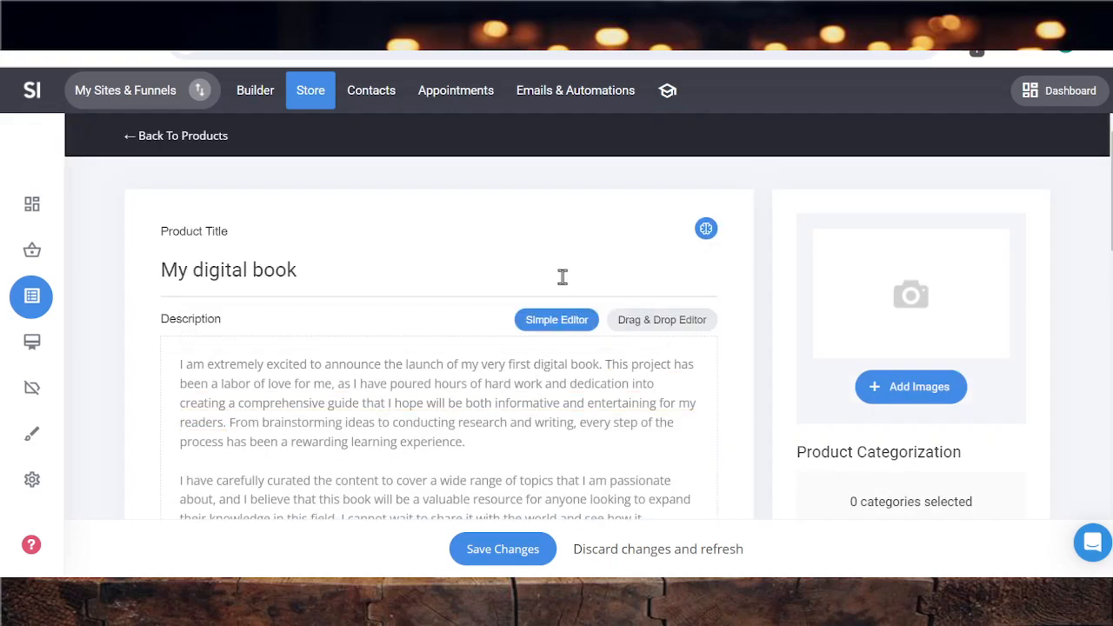
Step: Switch the description to the Drag & Drop Editor and add the page mockups image from "amaze page samples" below the text
{"action": "left_click", "coordinate": [662, 320]}
{"action": "scroll", "coordinate": [649, 336], "scroll_direction": "down", "scroll_amount": 3}
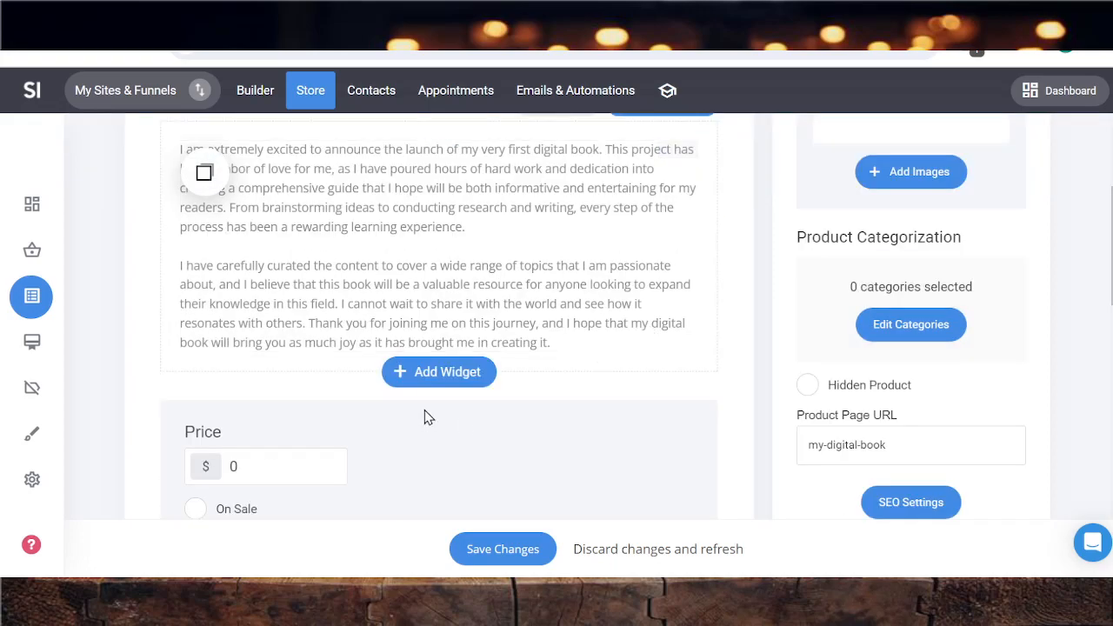
{"action": "left_click", "coordinate": [426, 383]}
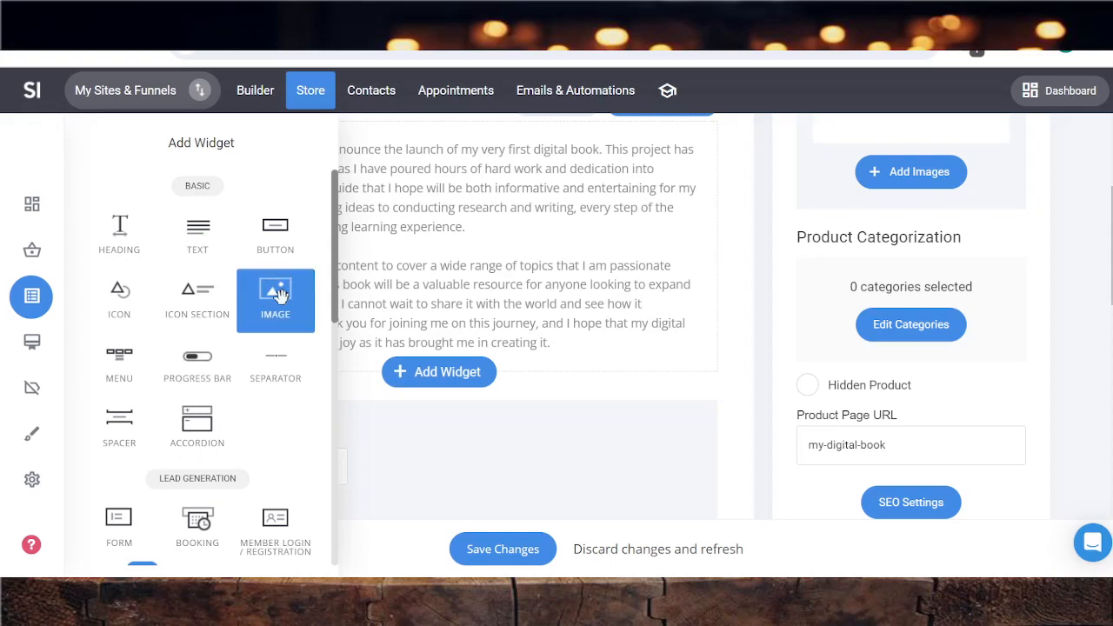
{"action": "left_click_drag", "start_coordinate": [272, 300], "coordinate": [439, 349]}
{"action": "left_click", "coordinate": [974, 227]}
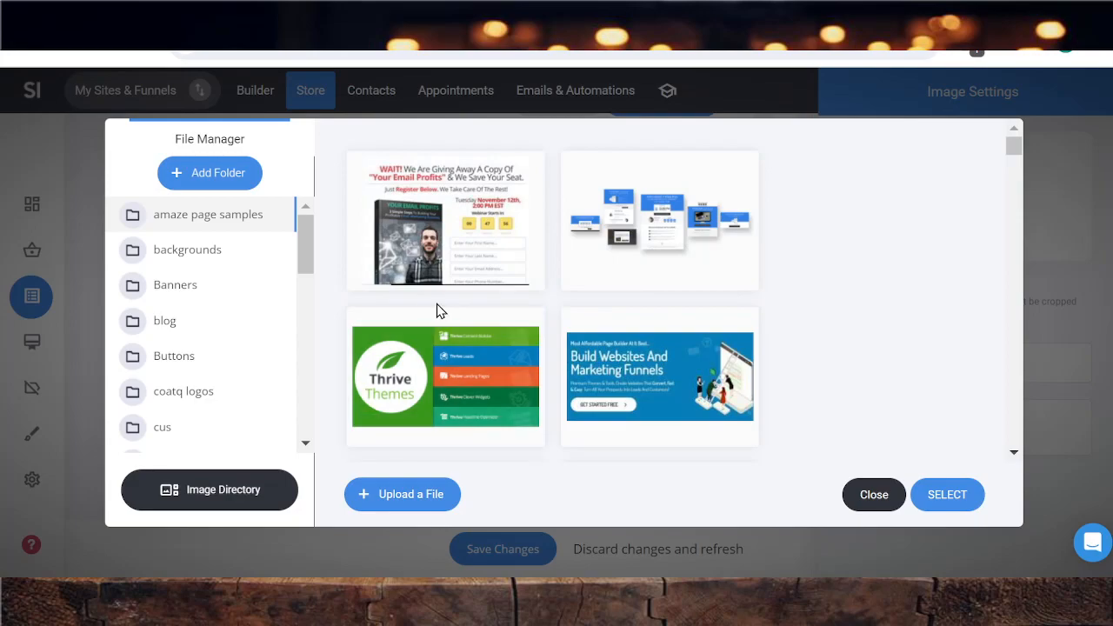
{"action": "mouse_move", "coordinate": [654, 204]}
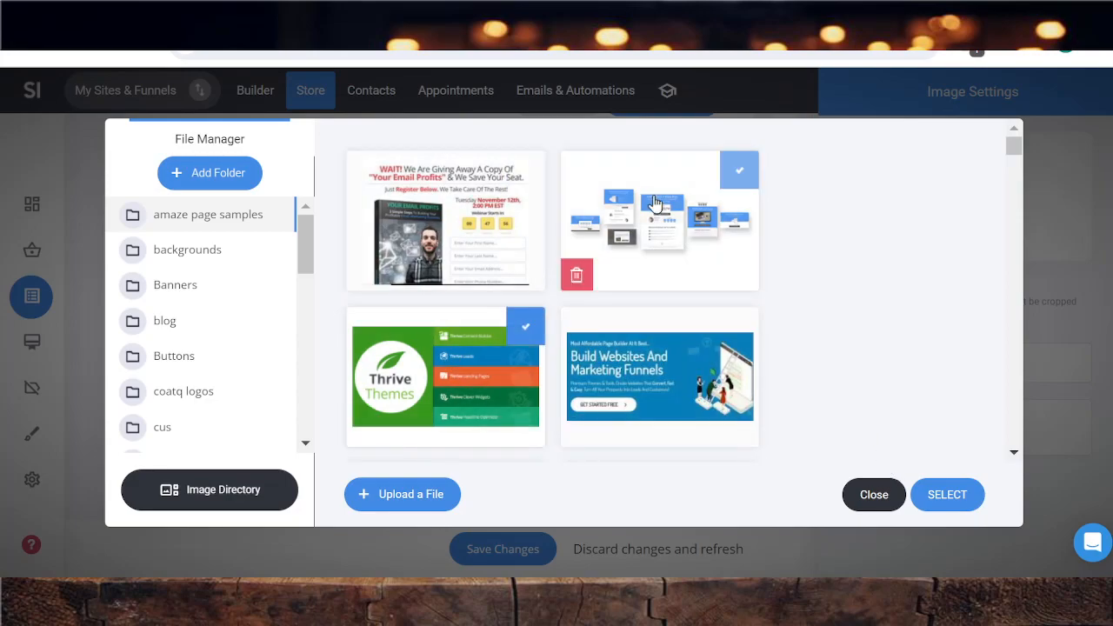
{"action": "left_click", "coordinate": [945, 494]}
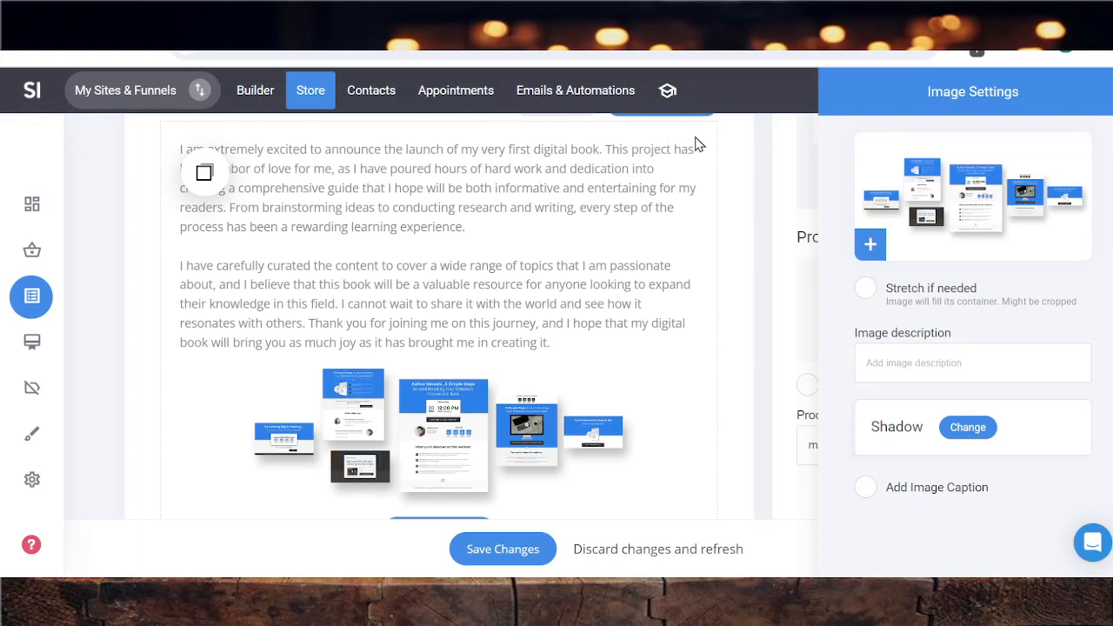
{"action": "left_click", "coordinate": [765, 167]}
Step: Enlarge the page mockups image below the description by extending its lower edge
{"action": "scroll", "coordinate": [522, 435], "scroll_direction": "down", "scroll_amount": 2}
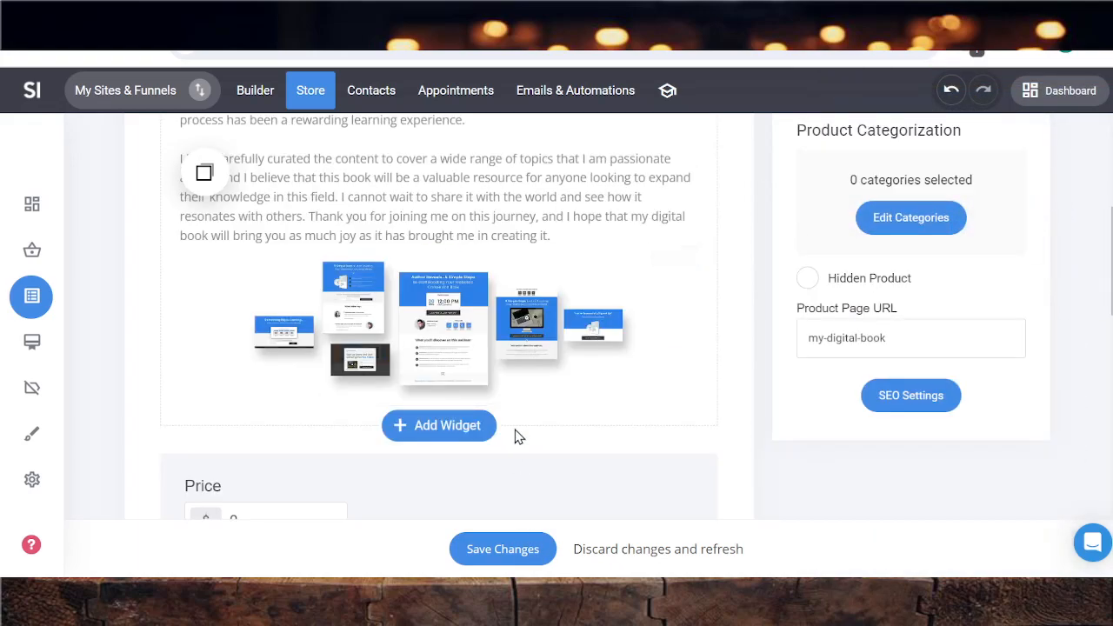
{"action": "left_click_drag", "start_coordinate": [436, 406], "coordinate": [439, 469]}
{"action": "scroll", "coordinate": [579, 440], "scroll_direction": "down", "scroll_amount": 2}
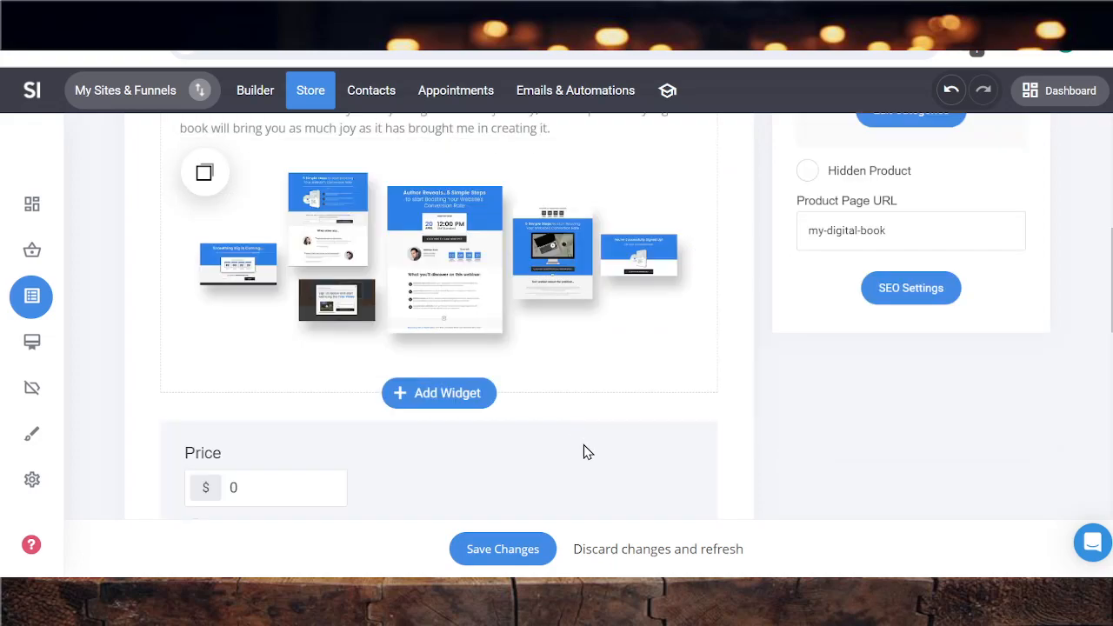
Step: Attach "Build Passive Cash Funnels.pdf" from the "pdf 1" folder as the product file
{"action": "scroll", "coordinate": [586, 450], "scroll_direction": "down", "scroll_amount": 4}
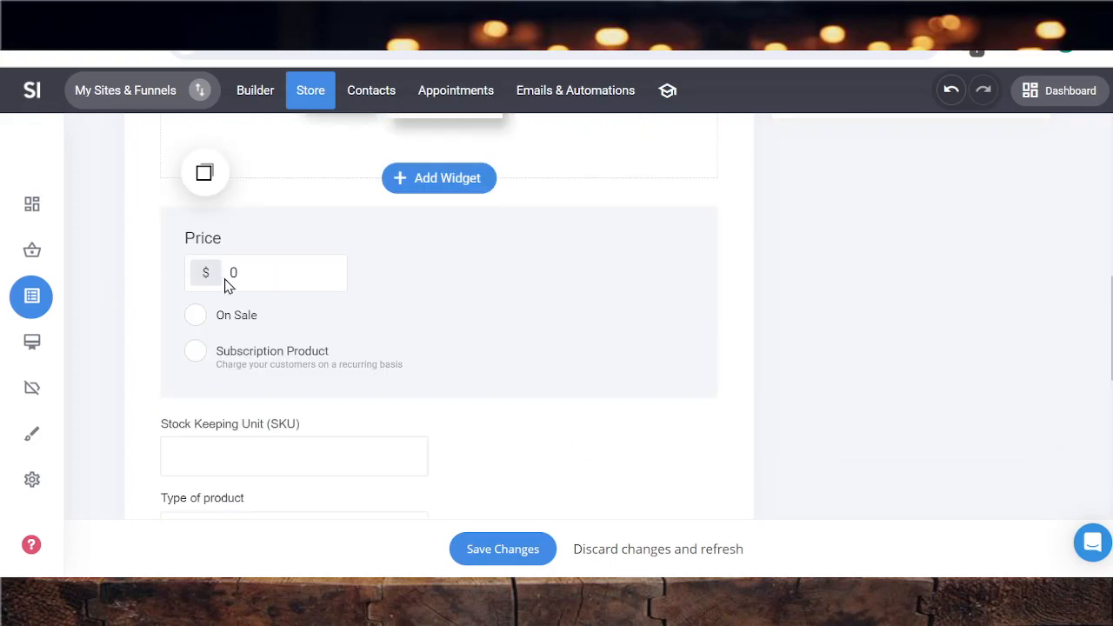
{"action": "scroll", "coordinate": [331, 434], "scroll_direction": "down", "scroll_amount": 4}
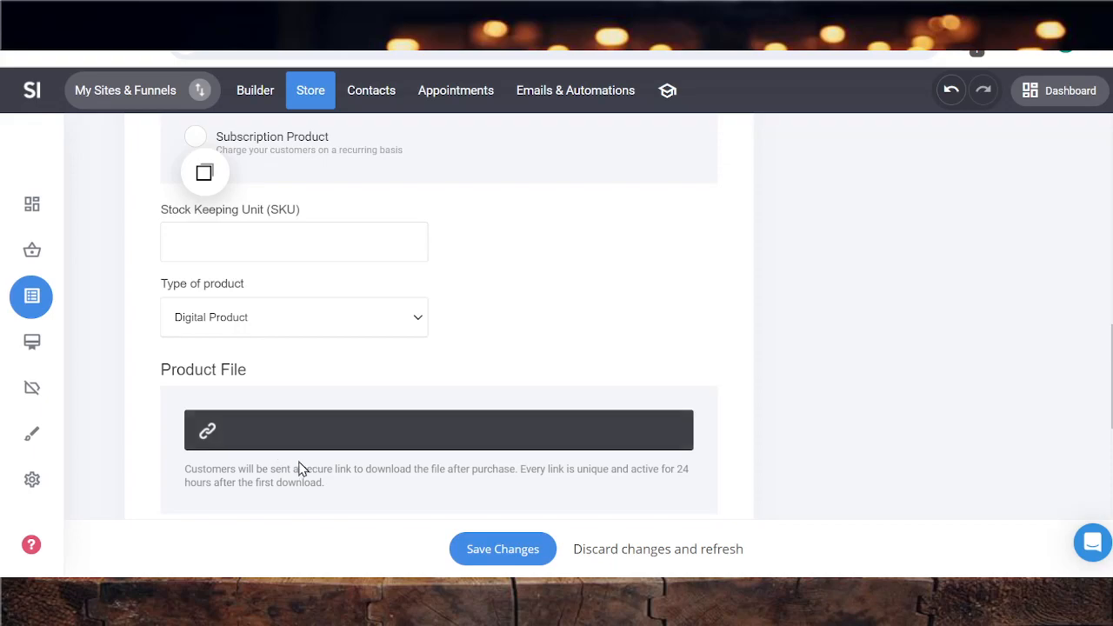
{"action": "scroll", "coordinate": [301, 444], "scroll_direction": "down", "scroll_amount": 2}
{"action": "left_click", "coordinate": [244, 328]}
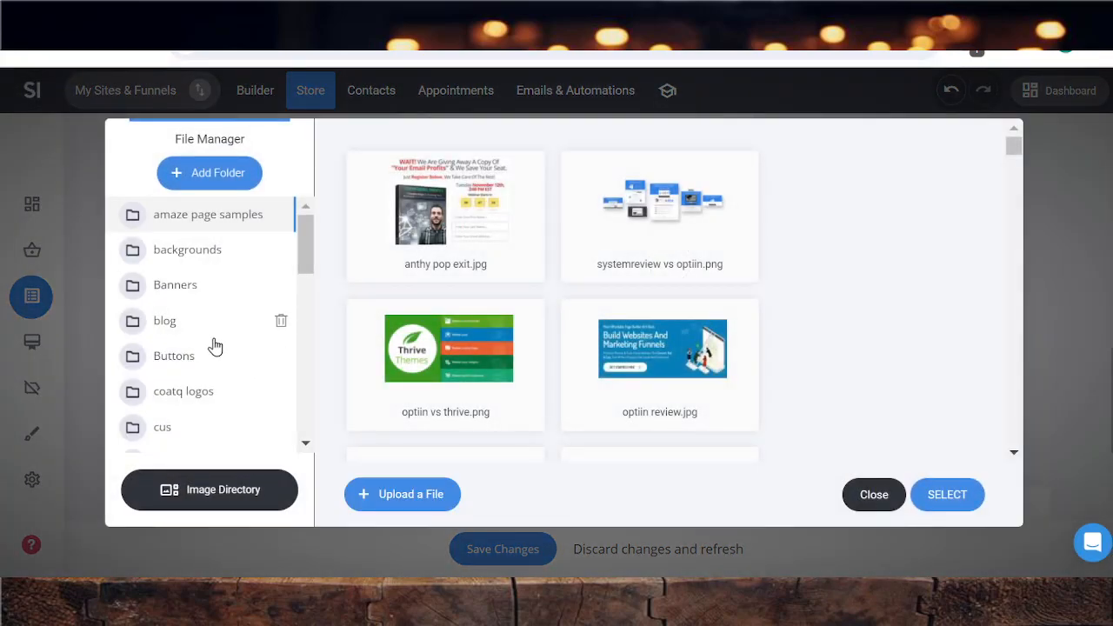
{"action": "scroll", "coordinate": [218, 348], "scroll_direction": "down", "scroll_amount": 8}
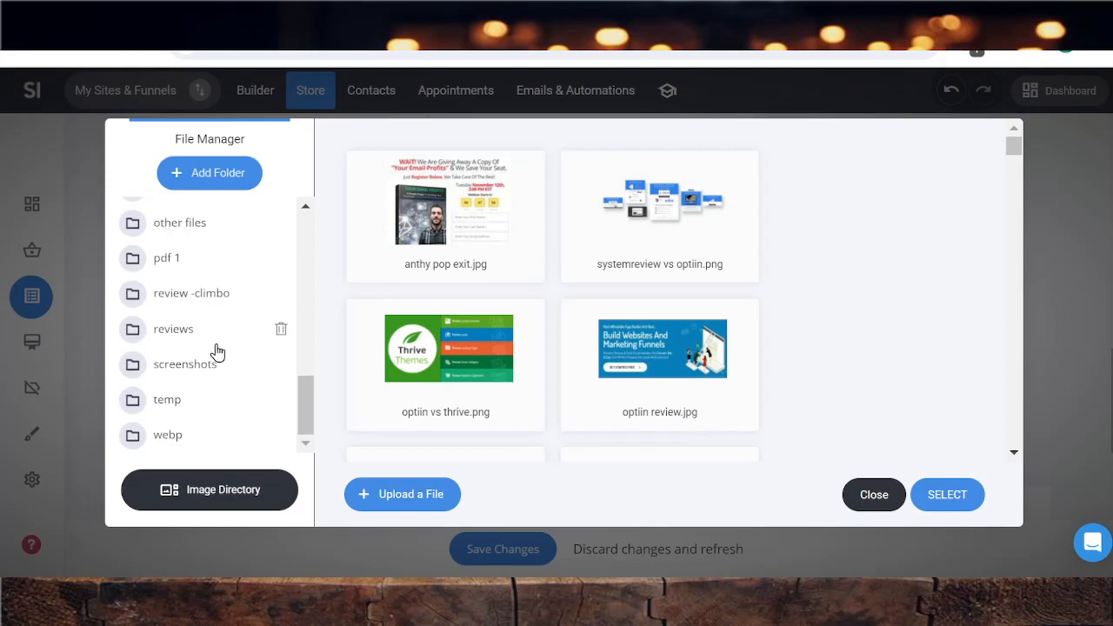
{"action": "left_click", "coordinate": [199, 259]}
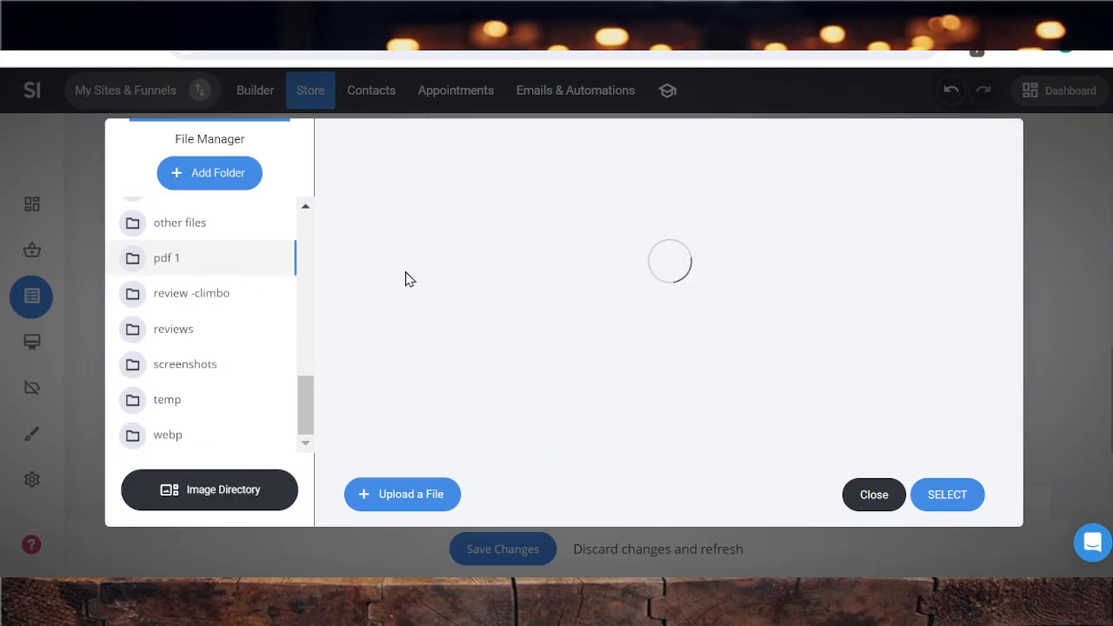
{"action": "left_click", "coordinate": [454, 212]}
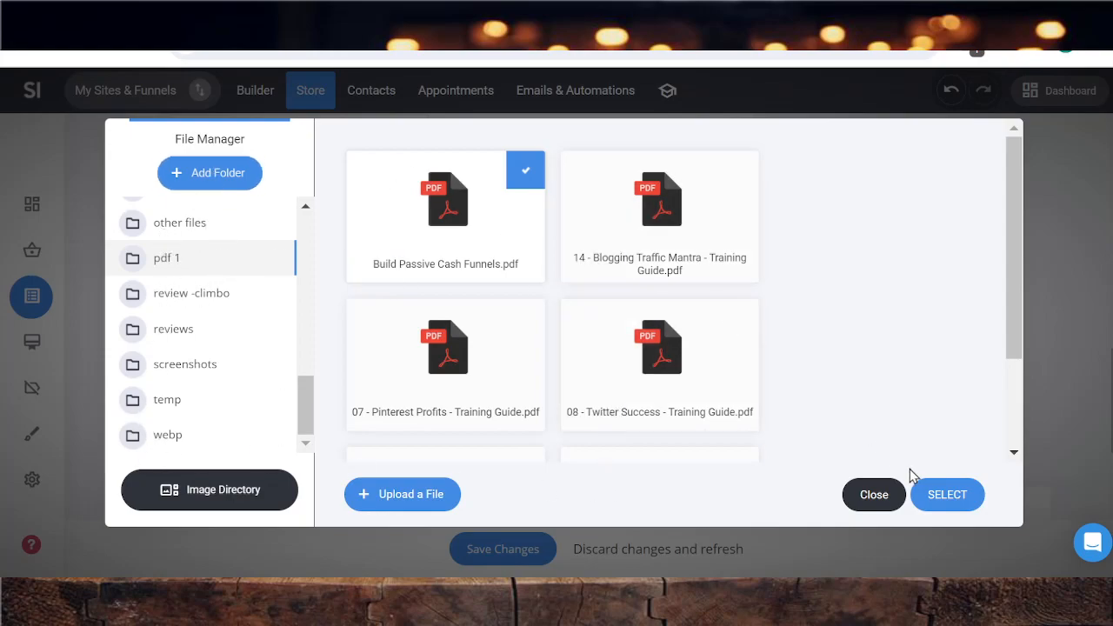
{"action": "left_click", "coordinate": [968, 511]}
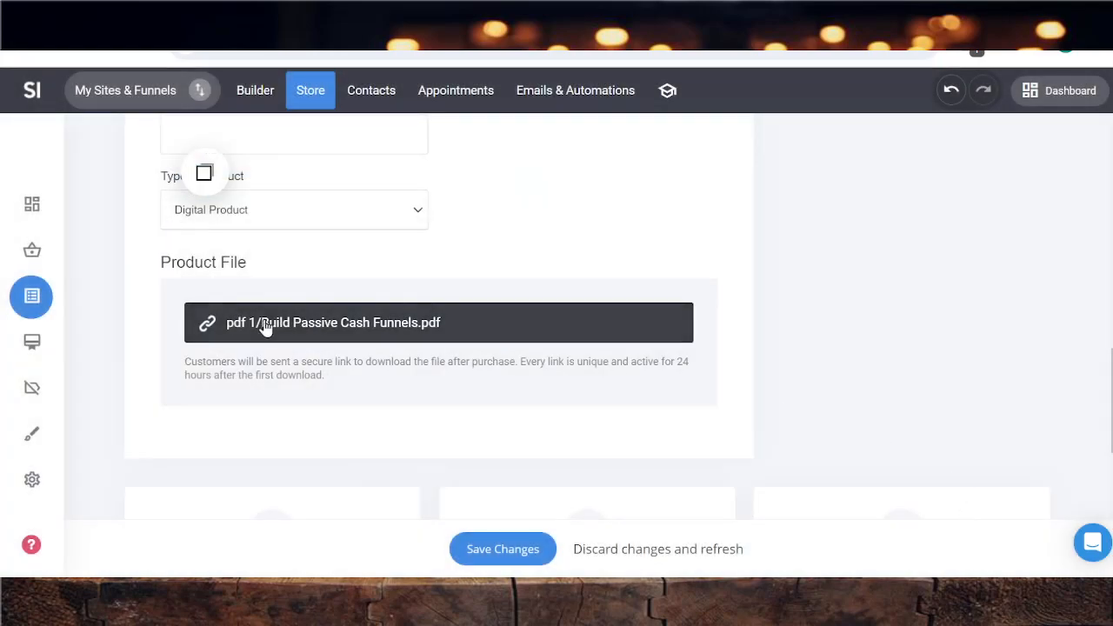
Step: Add the "The Perfect Financial App" screenshot from the "blog" folder as the product image
{"action": "scroll", "coordinate": [238, 443], "scroll_direction": "up", "scroll_amount": 1}
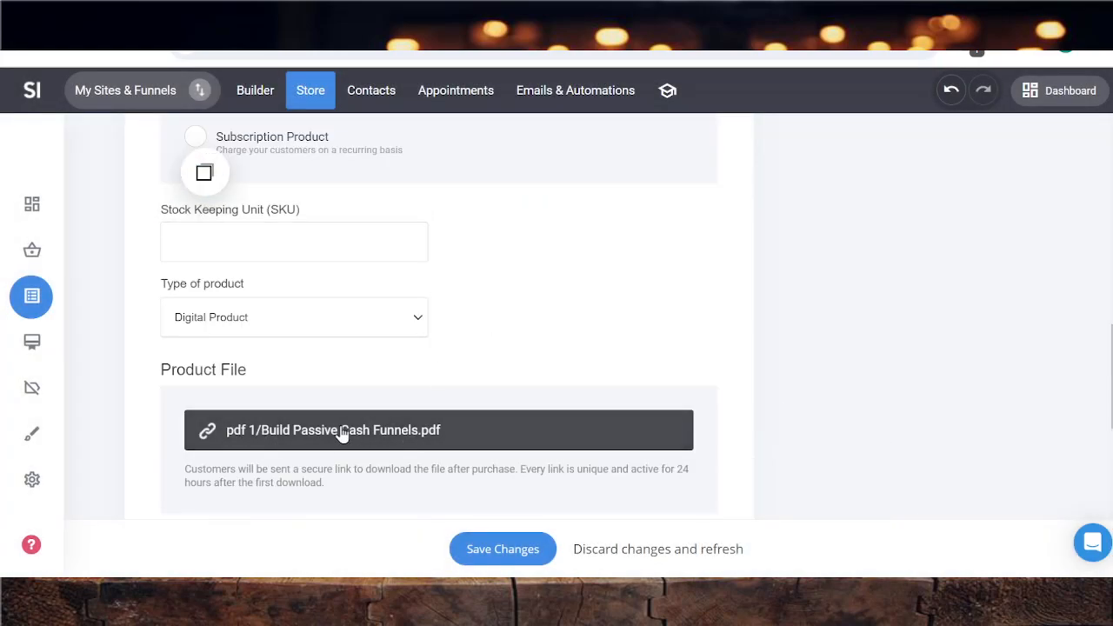
{"action": "scroll", "coordinate": [360, 347], "scroll_direction": "up", "scroll_amount": 5}
{"action": "scroll", "coordinate": [365, 348], "scroll_direction": "up", "scroll_amount": 5}
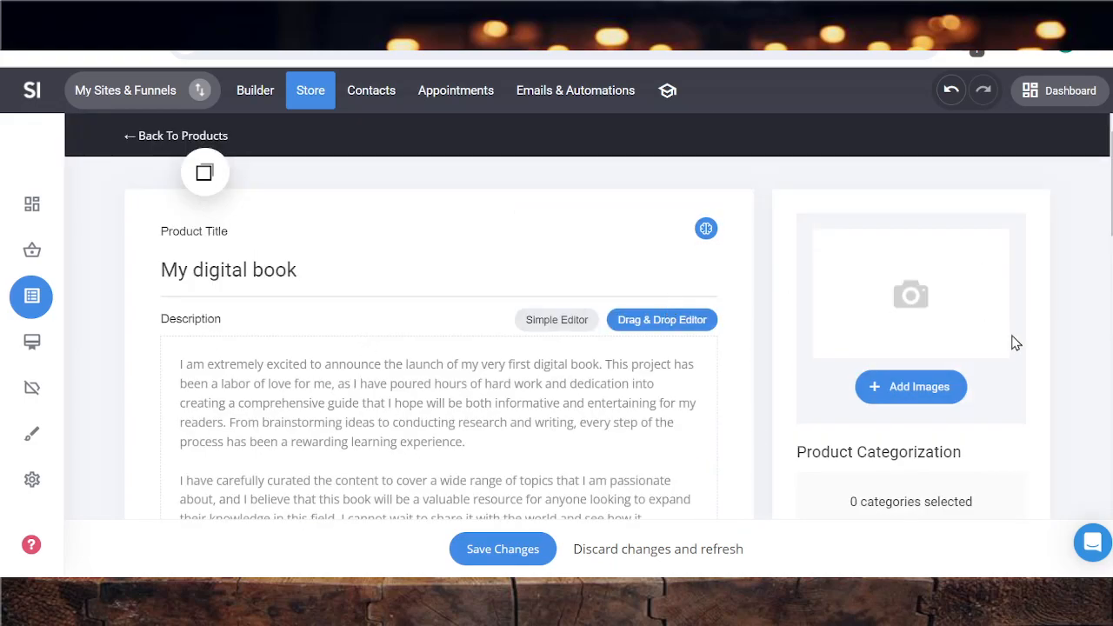
{"action": "left_click", "coordinate": [901, 394]}
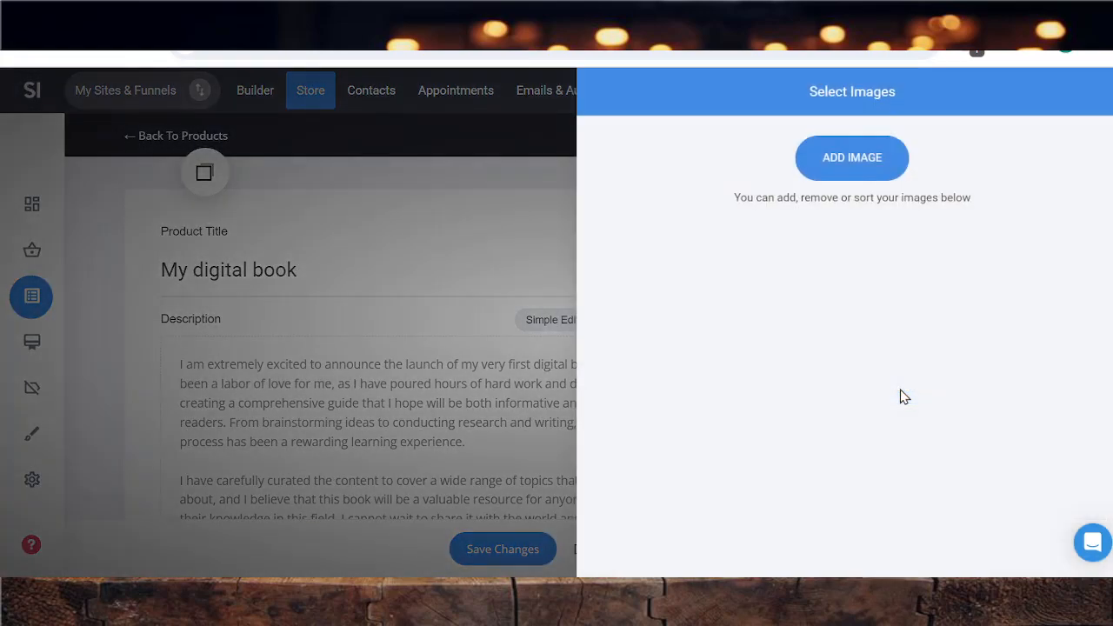
{"action": "left_click", "coordinate": [873, 144]}
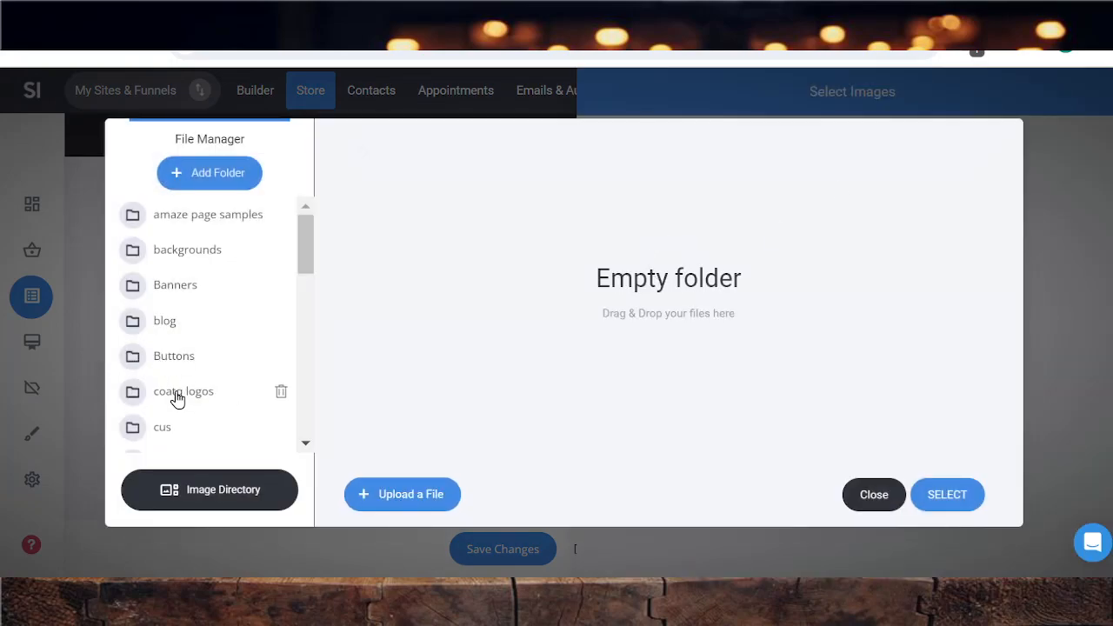
{"action": "left_click", "coordinate": [167, 324]}
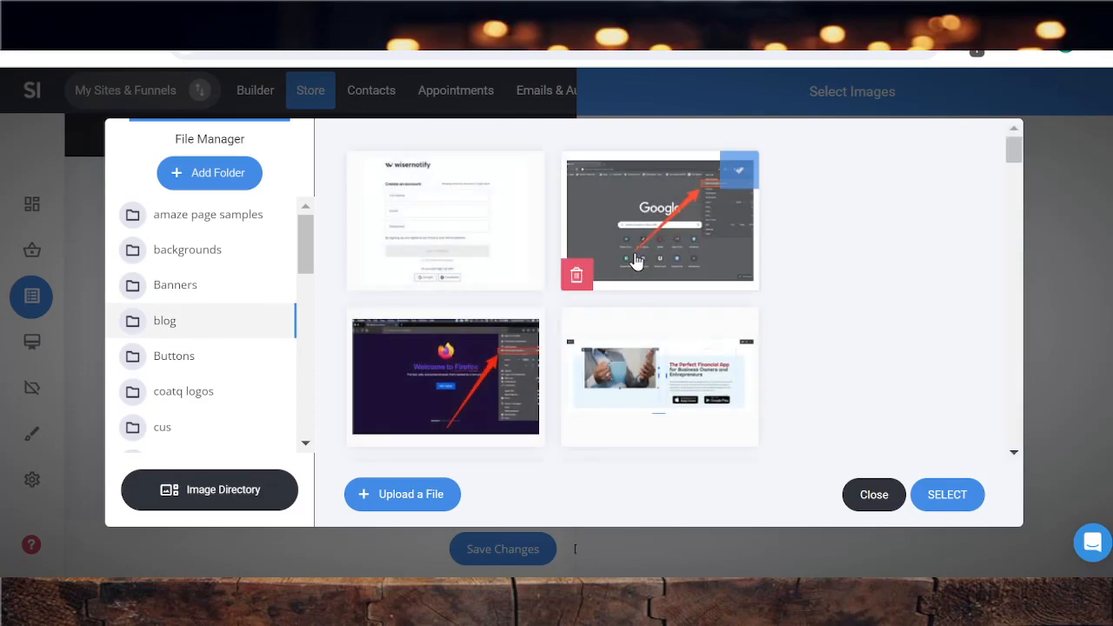
{"action": "scroll", "coordinate": [666, 353], "scroll_direction": "down", "scroll_amount": 2}
{"action": "scroll", "coordinate": [487, 355], "scroll_direction": "up", "scroll_amount": 2}
{"action": "left_click", "coordinate": [659, 376]}
{"action": "left_click", "coordinate": [981, 503]}
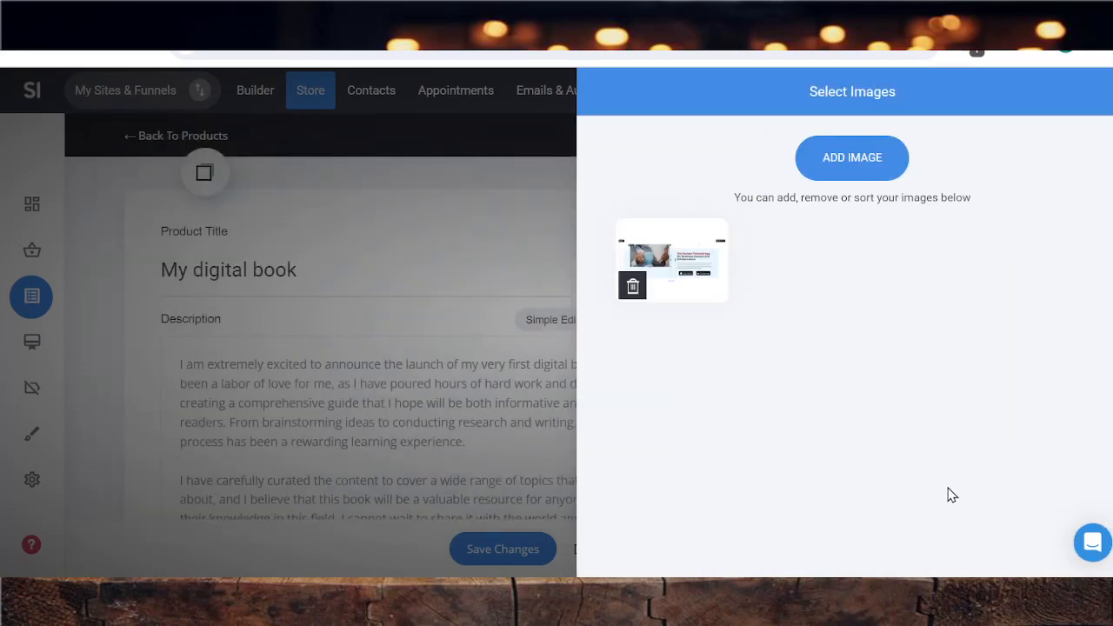
{"action": "left_click", "coordinate": [438, 181]}
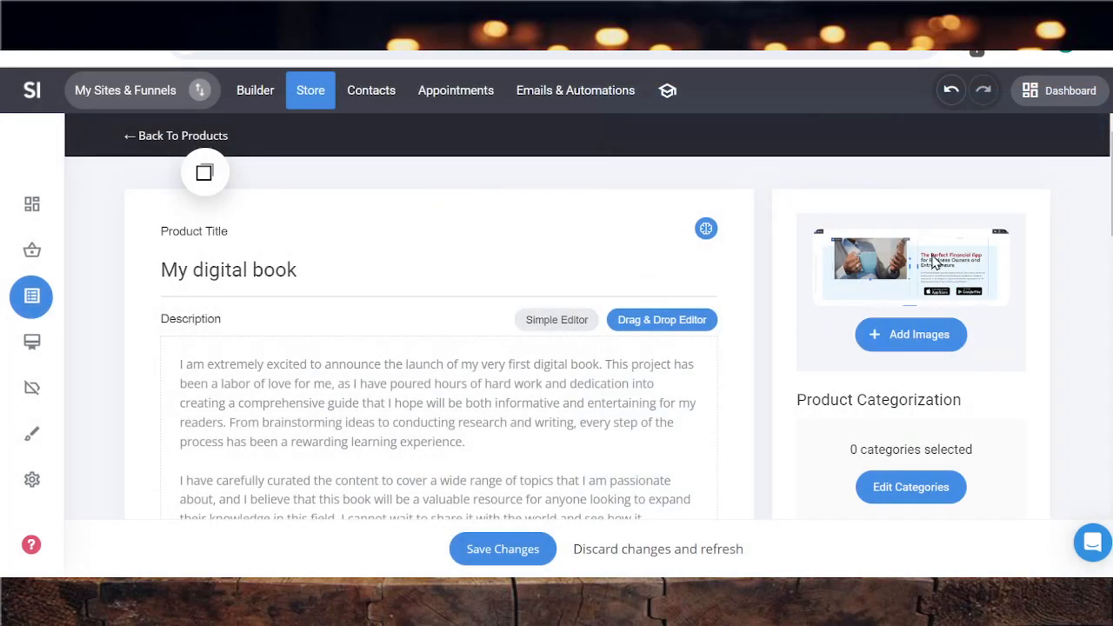
Step: Assign the product to the Digital category
{"action": "scroll", "coordinate": [927, 379], "scroll_direction": "down", "scroll_amount": 2}
{"action": "left_click", "coordinate": [924, 381]}
{"action": "left_click", "coordinate": [534, 462]}
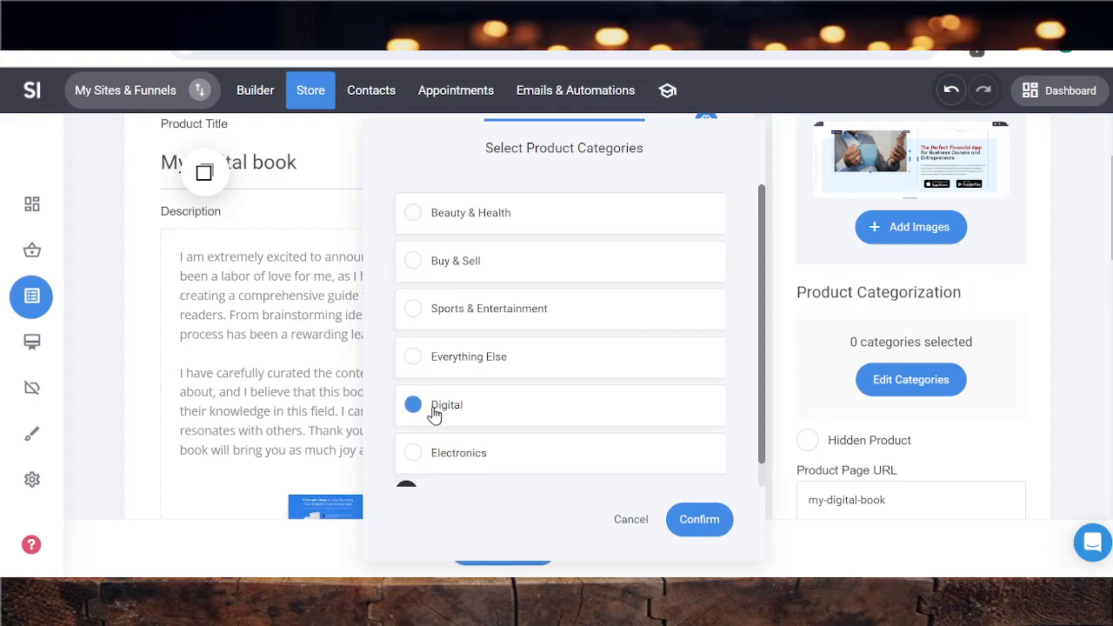
{"action": "left_click", "coordinate": [437, 415]}
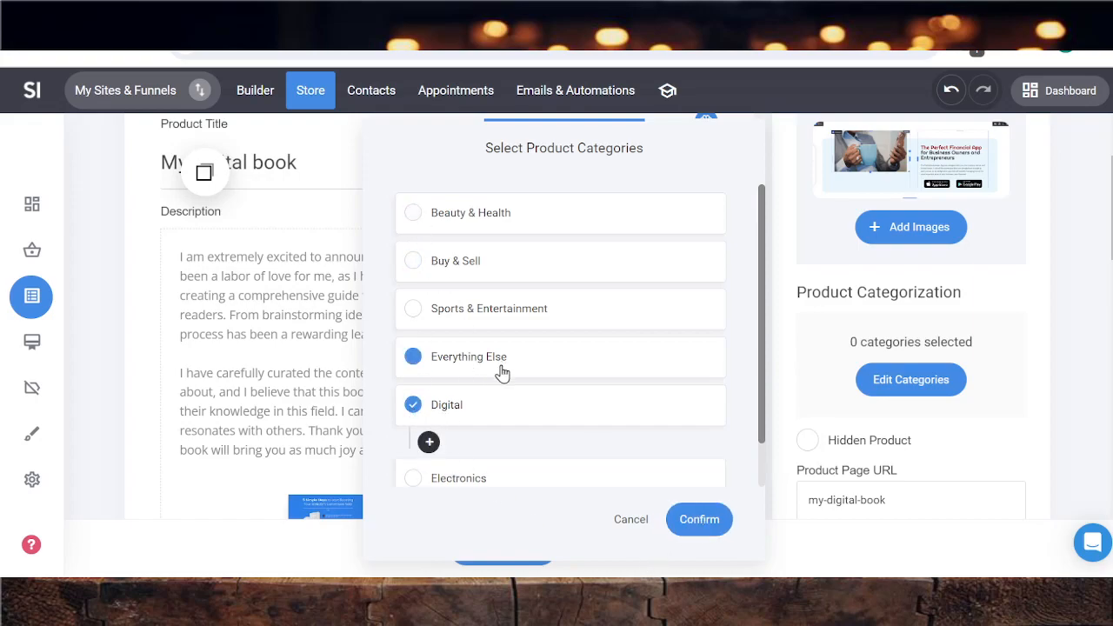
{"action": "scroll", "coordinate": [502, 373], "scroll_direction": "down", "scroll_amount": 1}
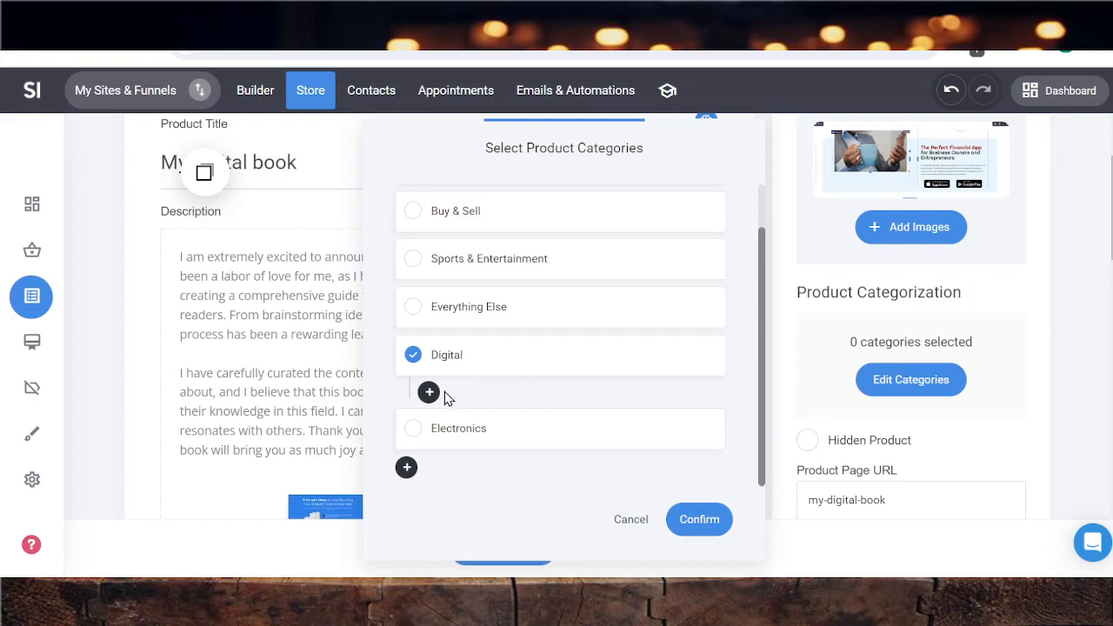
{"action": "left_click", "coordinate": [684, 519]}
Step: Set the product's regular price to $7
{"action": "scroll", "coordinate": [864, 416], "scroll_direction": "down", "scroll_amount": 2}
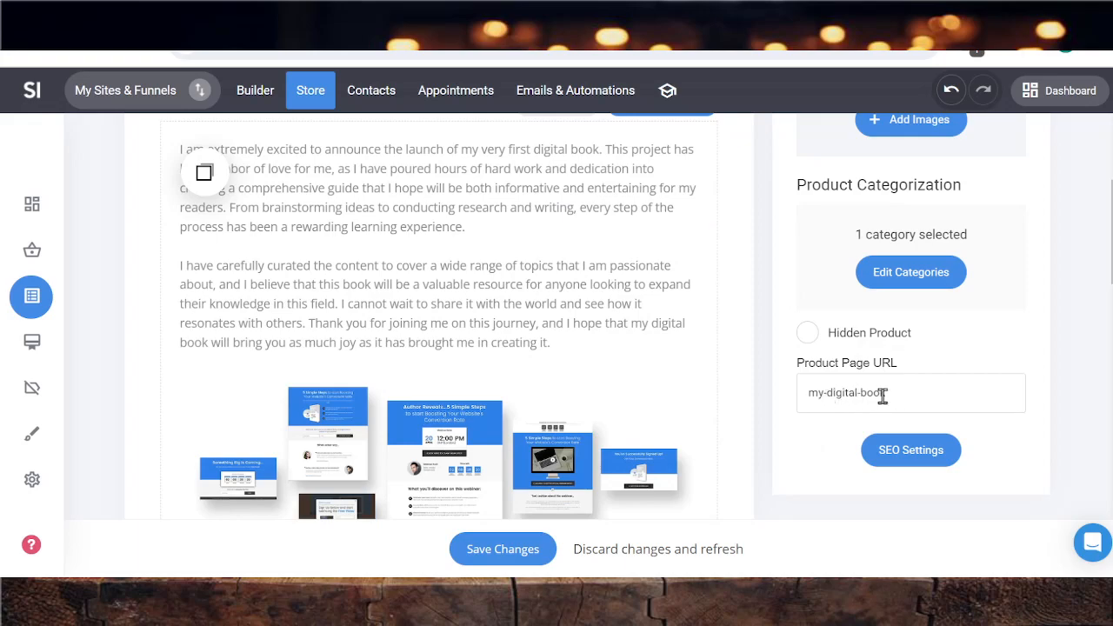
{"action": "scroll", "coordinate": [439, 395], "scroll_direction": "down", "scroll_amount": 6}
{"action": "scroll", "coordinate": [444, 393], "scroll_direction": "up", "scroll_amount": 4}
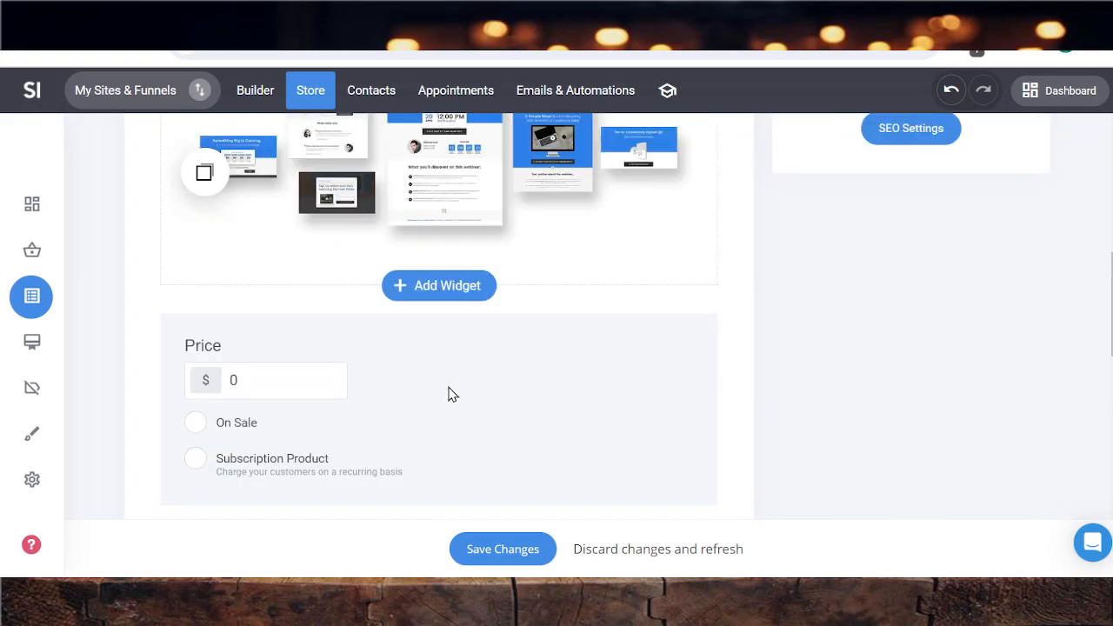
{"action": "left_click", "coordinate": [198, 492]}
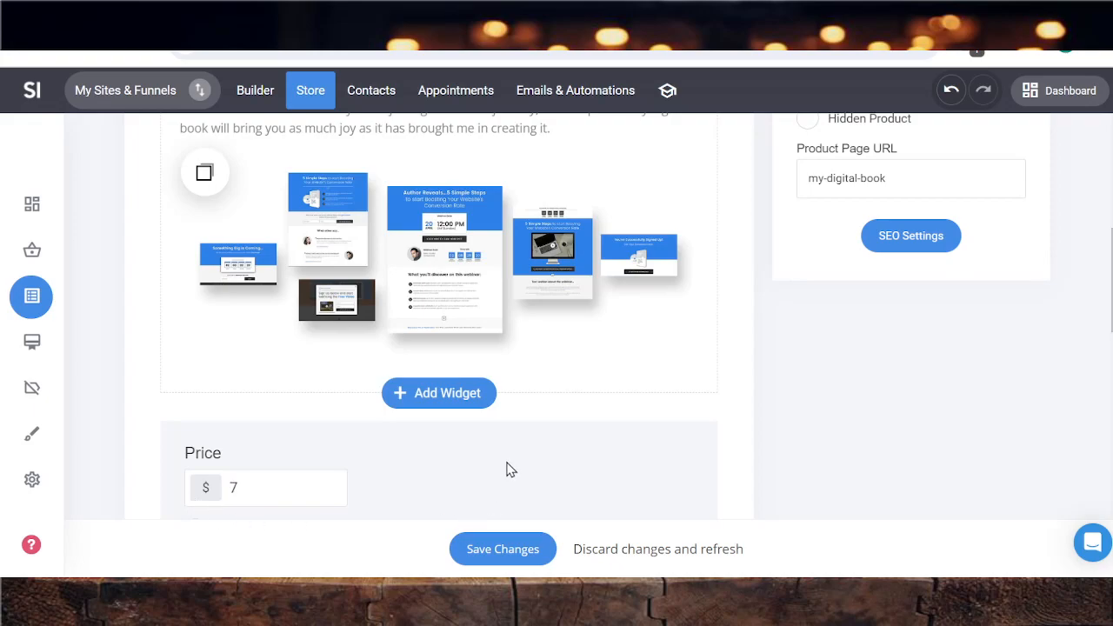
Step: Mark the product as on sale with a sale price of $7
{"action": "scroll", "coordinate": [507, 471], "scroll_direction": "down", "scroll_amount": 1}
{"action": "left_click", "coordinate": [196, 423]}
{"action": "left_click", "coordinate": [391, 387]}
{"action": "type", "text": "2"}
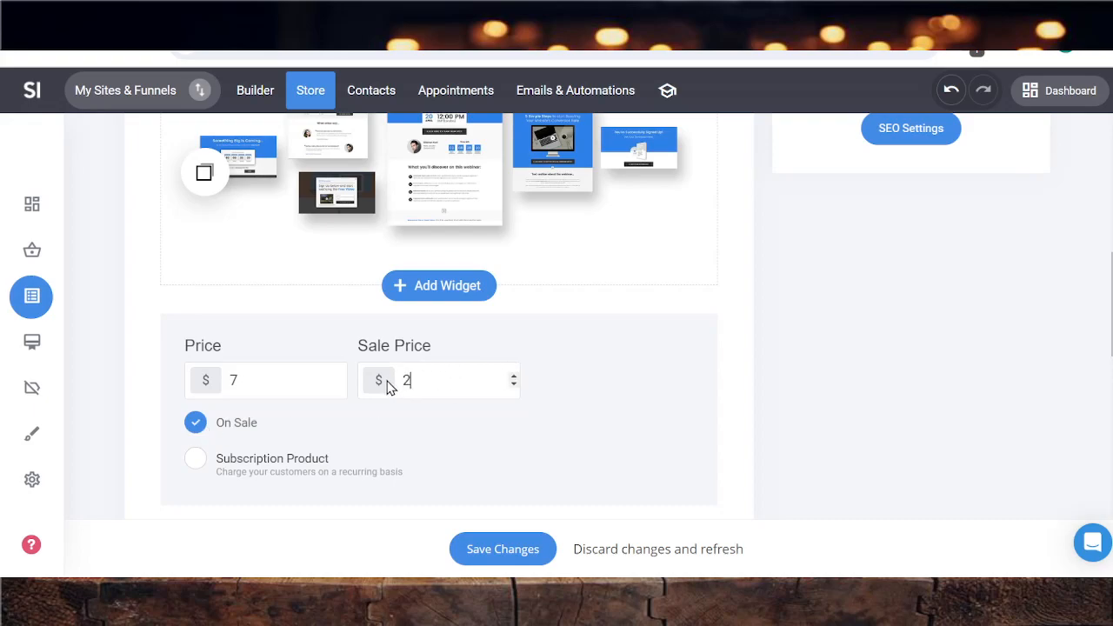
{"action": "type", "text": "7"}
{"action": "key", "text": "BackSpace"}
{"action": "key", "text": "BackSpace"}
{"action": "type", "text": "7"}
Step: Set the product's regular price to $27
{"action": "left_click", "coordinate": [231, 380]}
{"action": "type", "text": "27"}
{"action": "left_click", "coordinate": [413, 381]}
Step: Review the remaining product settings, from the product file to the customer tags, and save the product
{"action": "scroll", "coordinate": [338, 462], "scroll_direction": "down", "scroll_amount": 2}
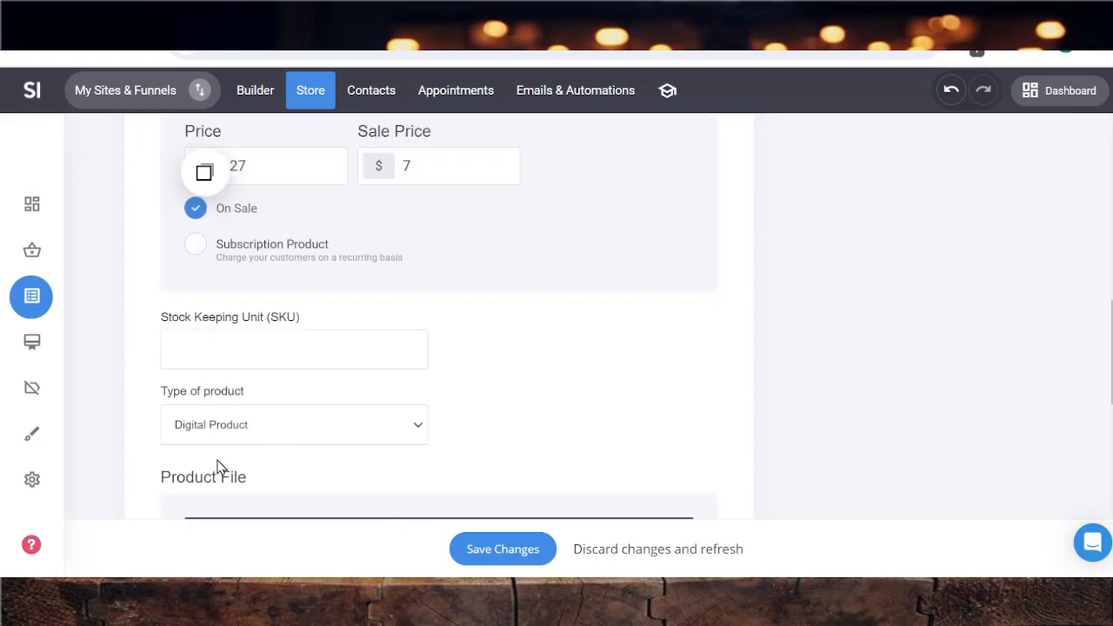
{"action": "scroll", "coordinate": [335, 449], "scroll_direction": "down", "scroll_amount": 1}
{"action": "scroll", "coordinate": [310, 408], "scroll_direction": "down", "scroll_amount": 5}
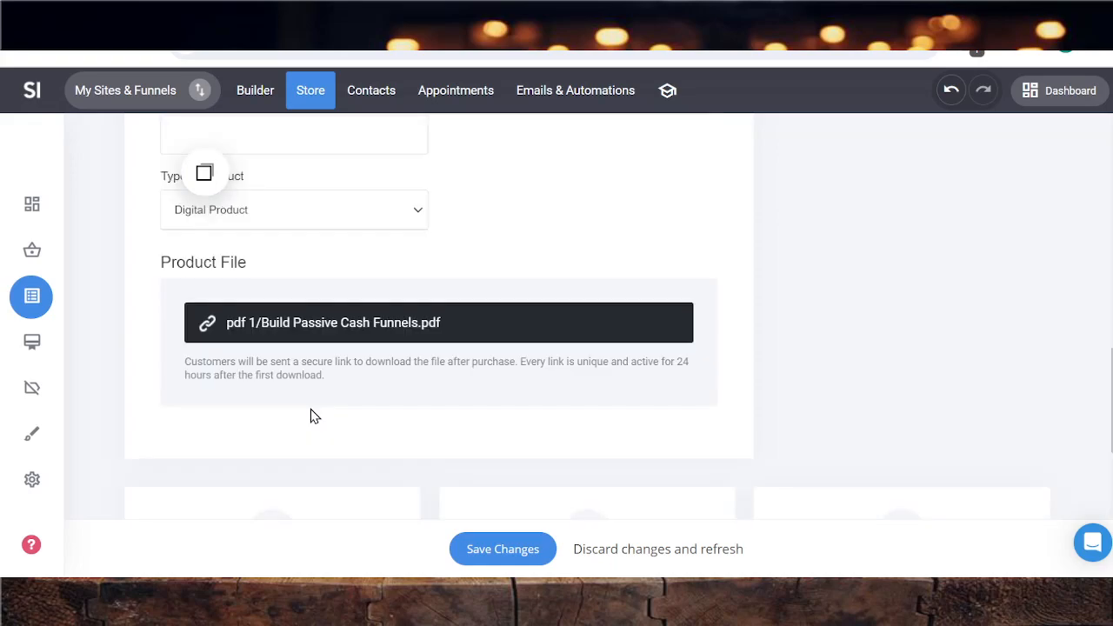
{"action": "scroll", "coordinate": [345, 412], "scroll_direction": "up", "scroll_amount": 1}
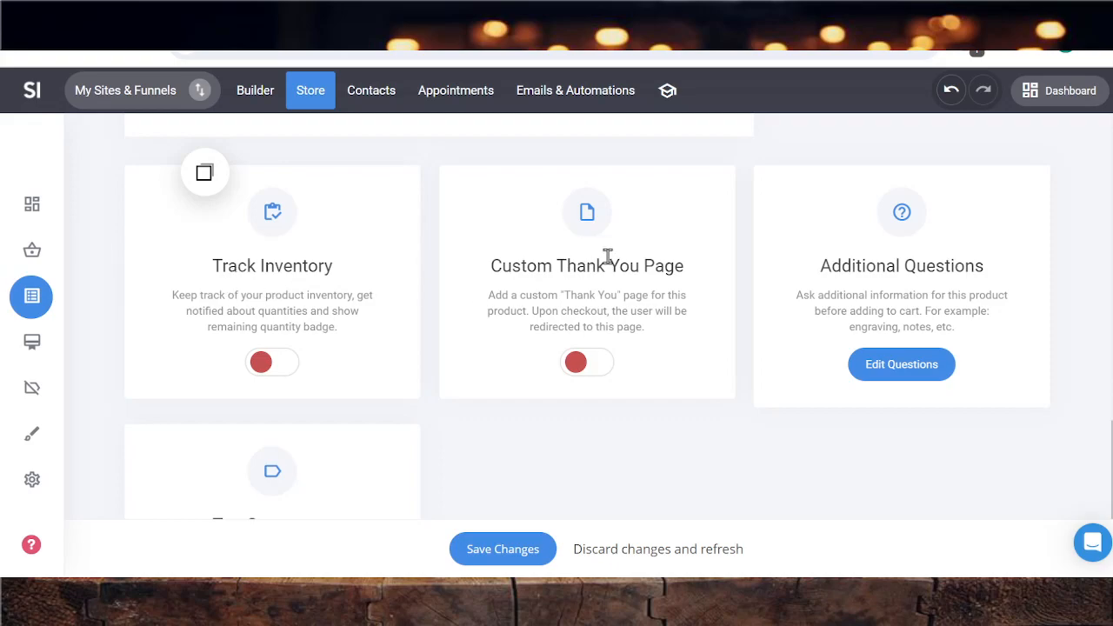
{"action": "scroll", "coordinate": [889, 393], "scroll_direction": "down", "scroll_amount": 1}
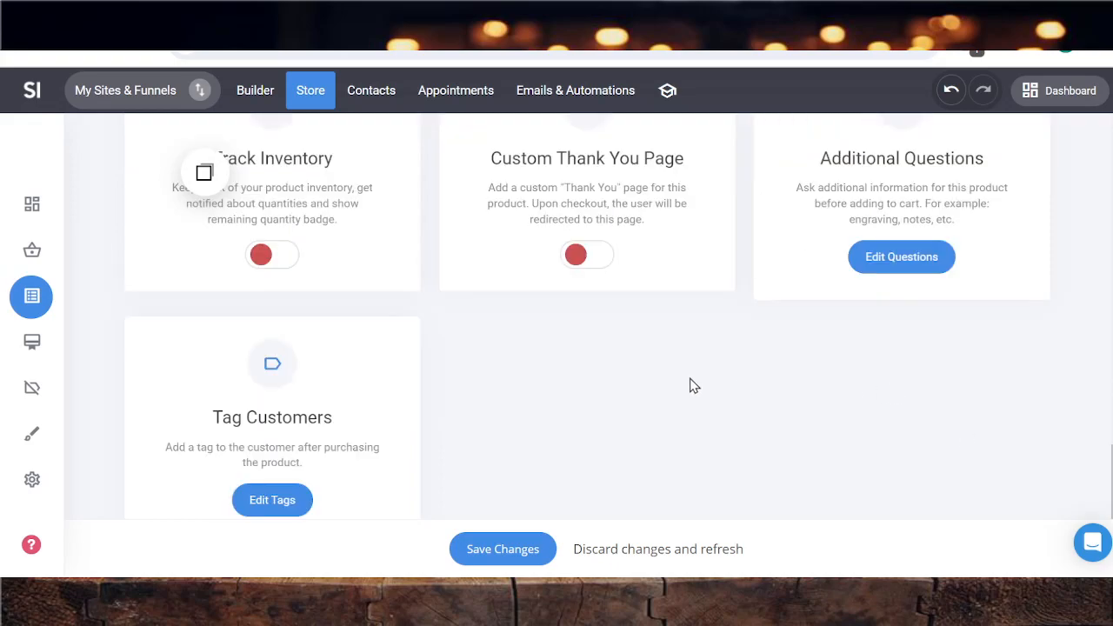
{"action": "scroll", "coordinate": [611, 447], "scroll_direction": "up", "scroll_amount": 10}
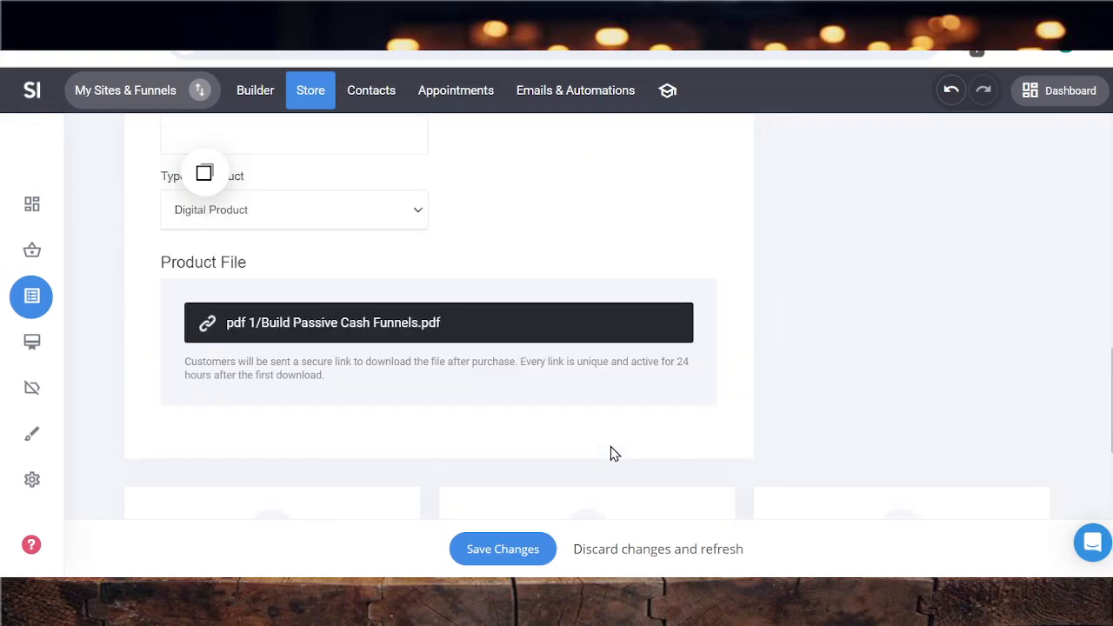
{"action": "scroll", "coordinate": [612, 474], "scroll_direction": "up", "scroll_amount": 5}
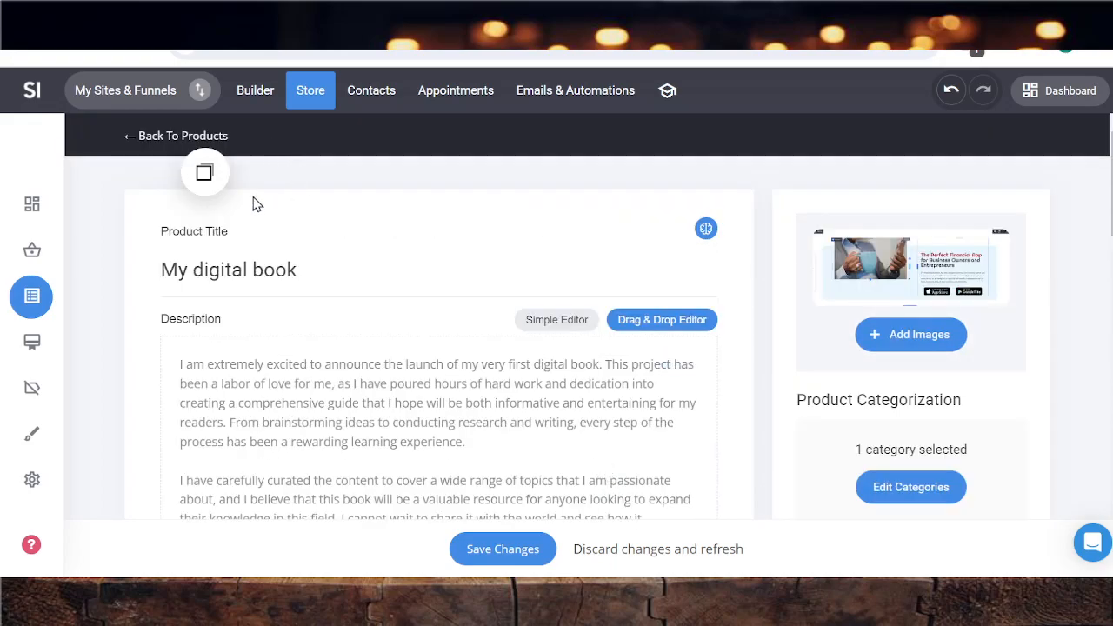
{"action": "left_click", "coordinate": [504, 549]}
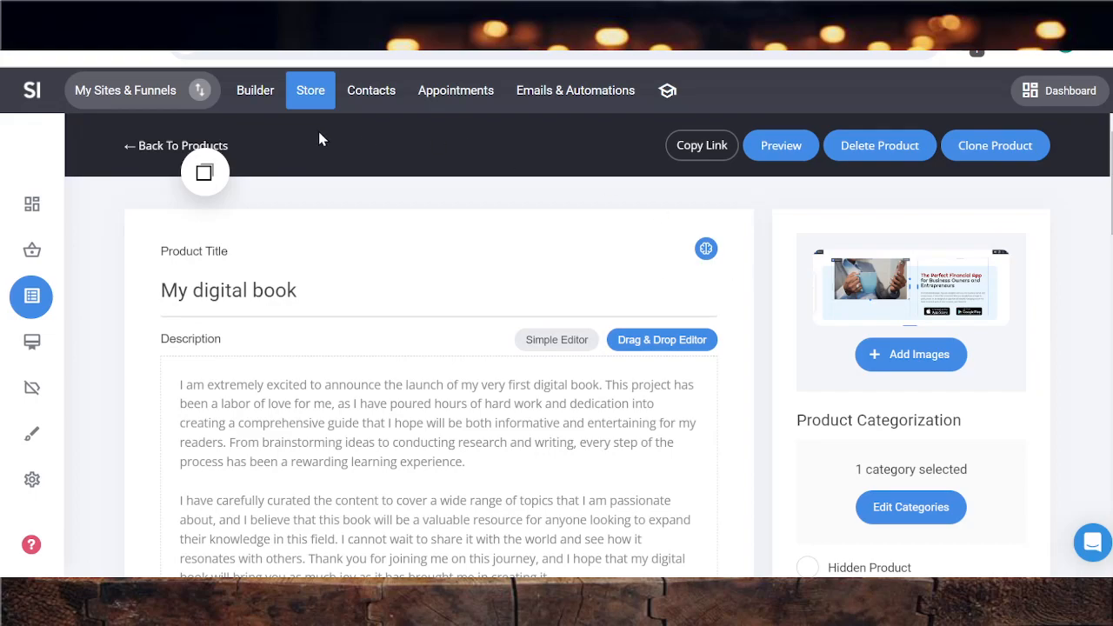
Step: Open a new Service product from the product list and examine the settings on its form
{"action": "left_click", "coordinate": [145, 146]}
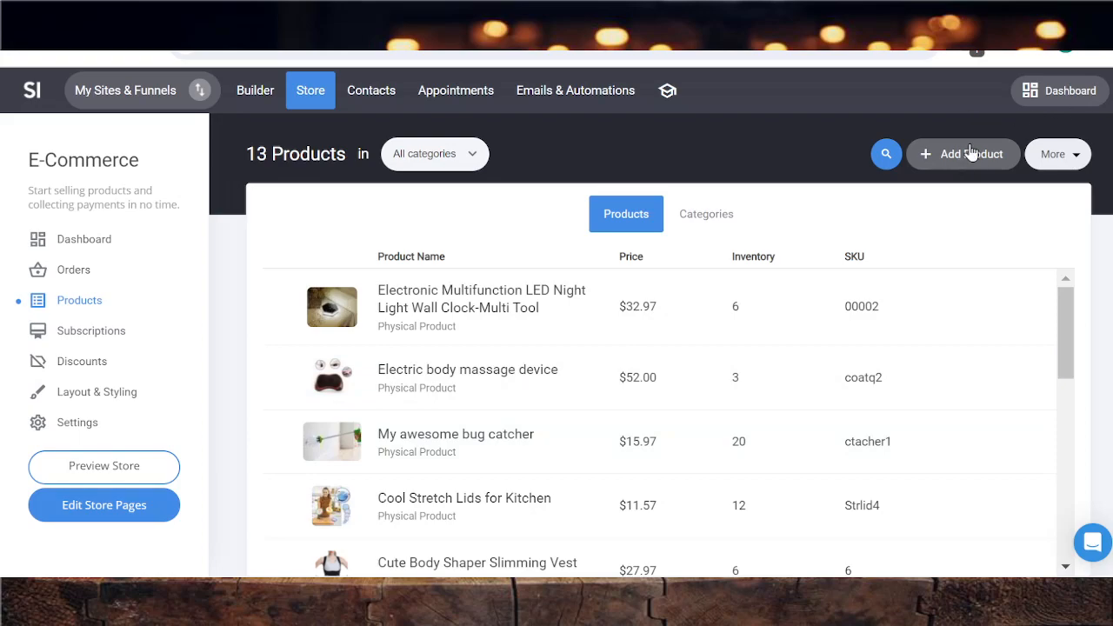
{"action": "left_click", "coordinate": [967, 157]}
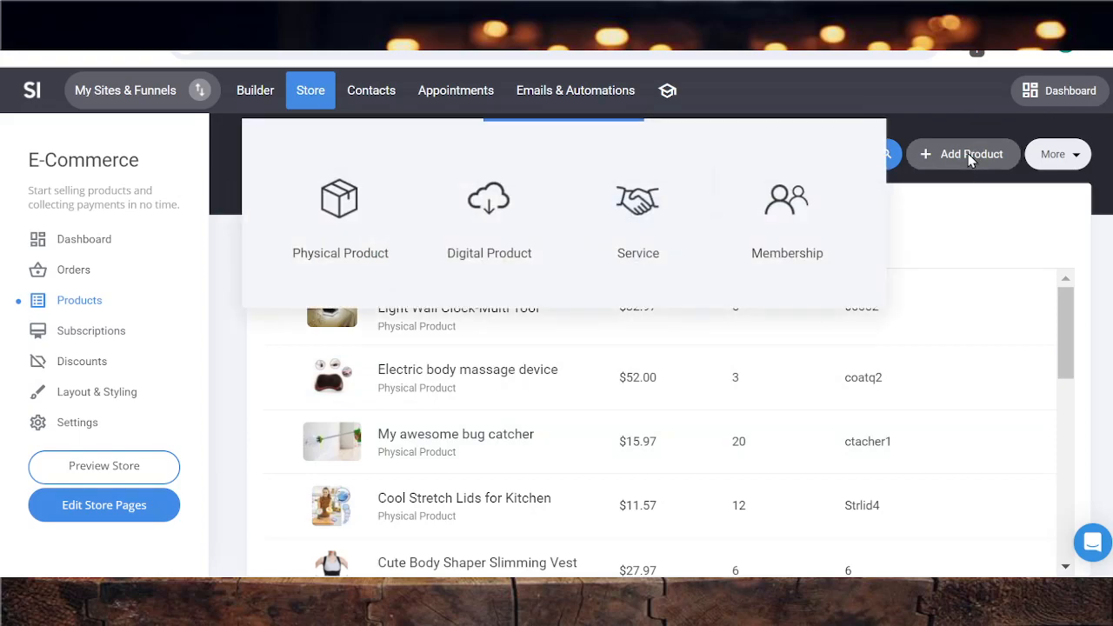
{"action": "left_click", "coordinate": [638, 241]}
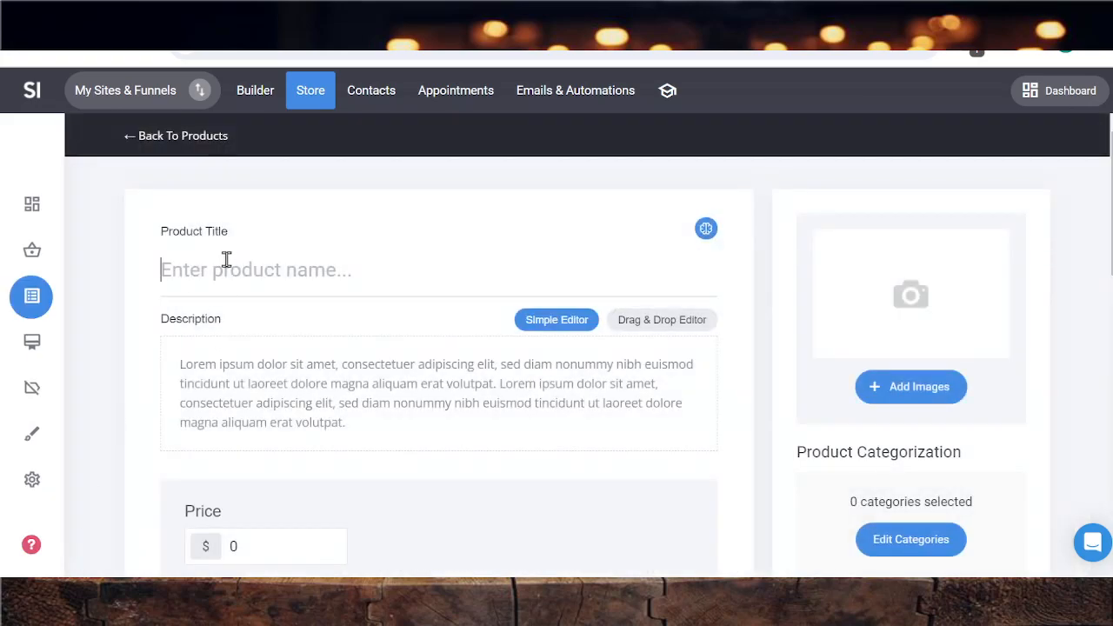
{"action": "scroll", "coordinate": [417, 326], "scroll_direction": "down", "scroll_amount": 3}
{"action": "left_click", "coordinate": [416, 323]}
{"action": "scroll", "coordinate": [417, 328], "scroll_direction": "down", "scroll_amount": 1}
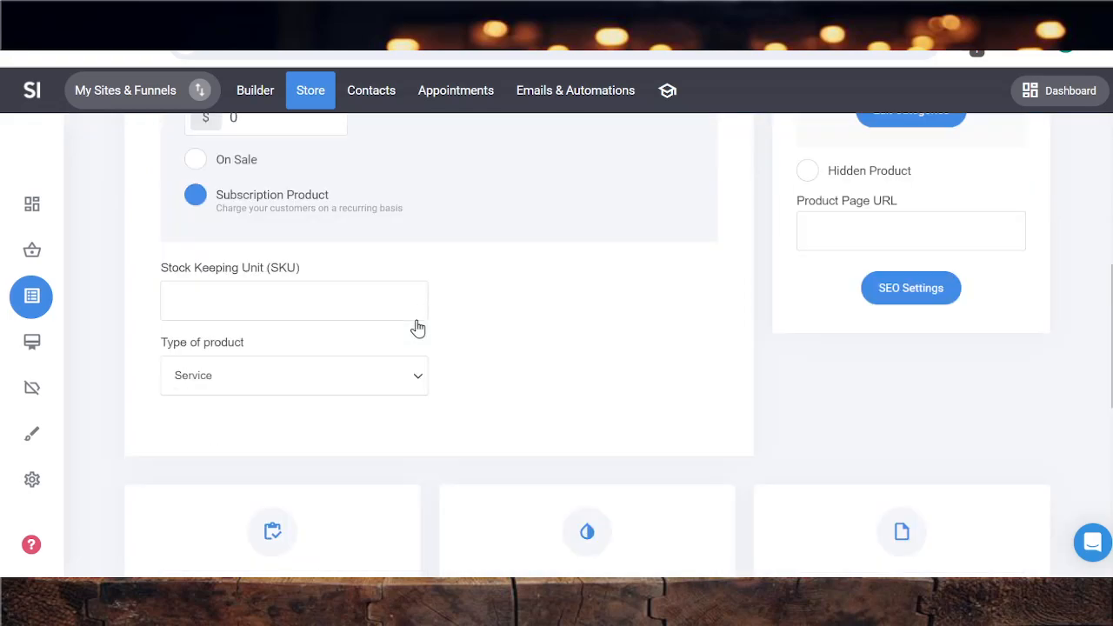
{"action": "scroll", "coordinate": [418, 327], "scroll_direction": "down", "scroll_amount": 5}
{"action": "scroll", "coordinate": [417, 323], "scroll_direction": "up", "scroll_amount": 10}
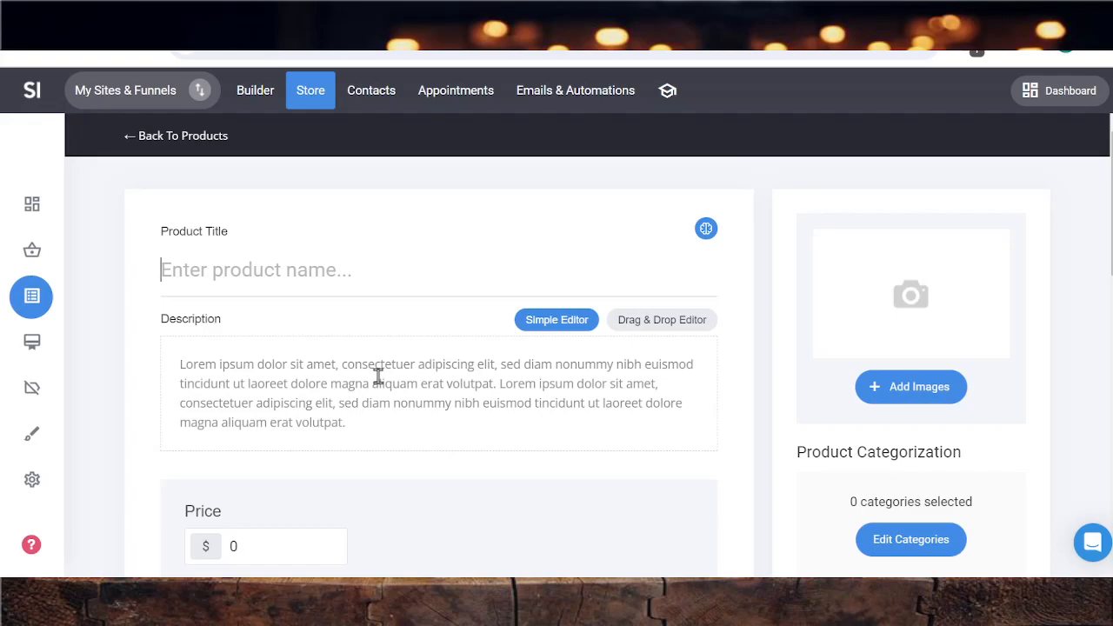
Step: Examine the store's Subscriptions section, including Analytics, Churn and Subscription Products
{"action": "left_click", "coordinate": [29, 349]}
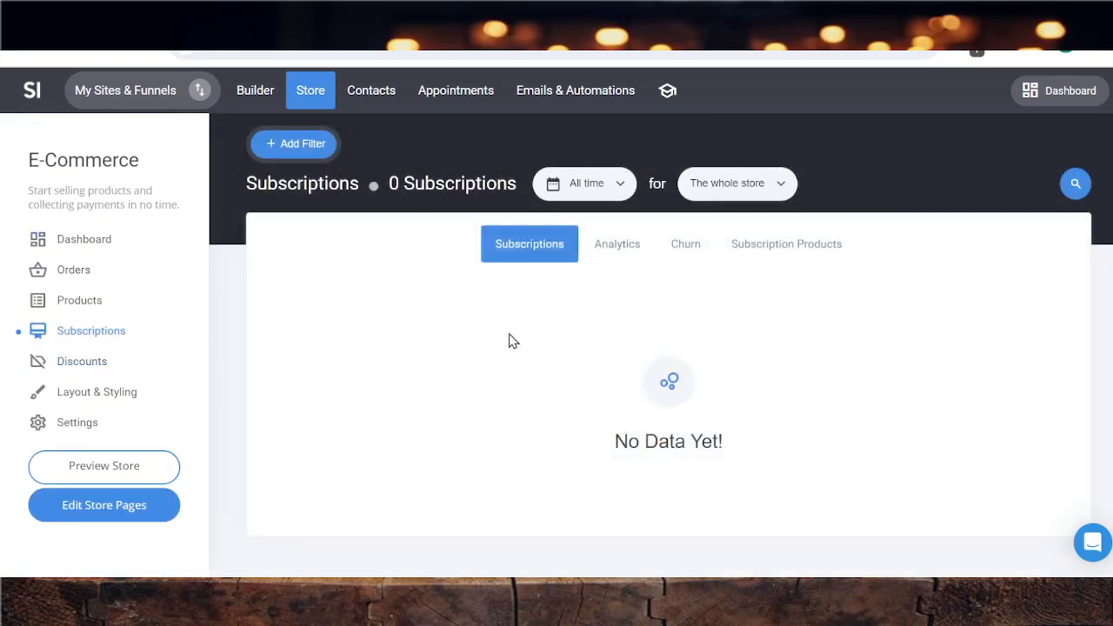
{"action": "left_click", "coordinate": [619, 248]}
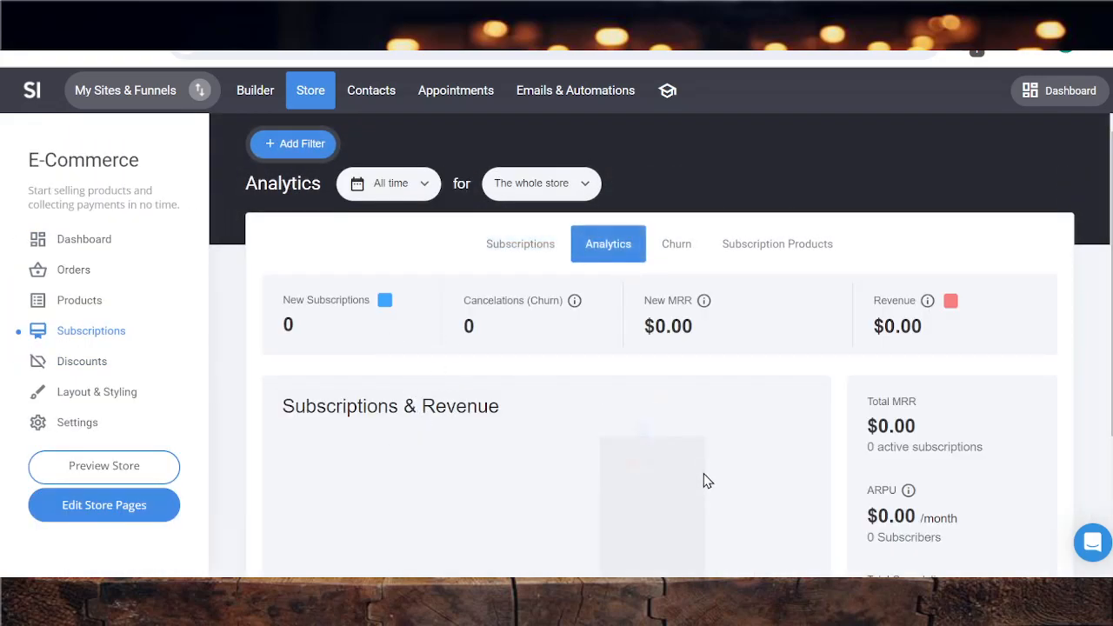
{"action": "left_click", "coordinate": [687, 248]}
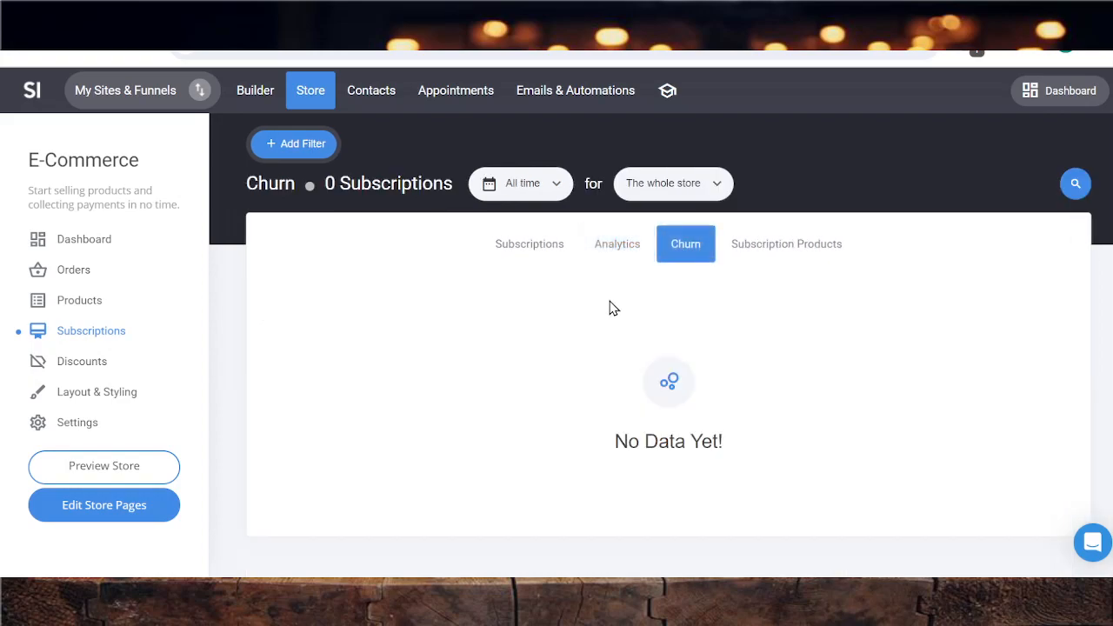
{"action": "left_click", "coordinate": [809, 254]}
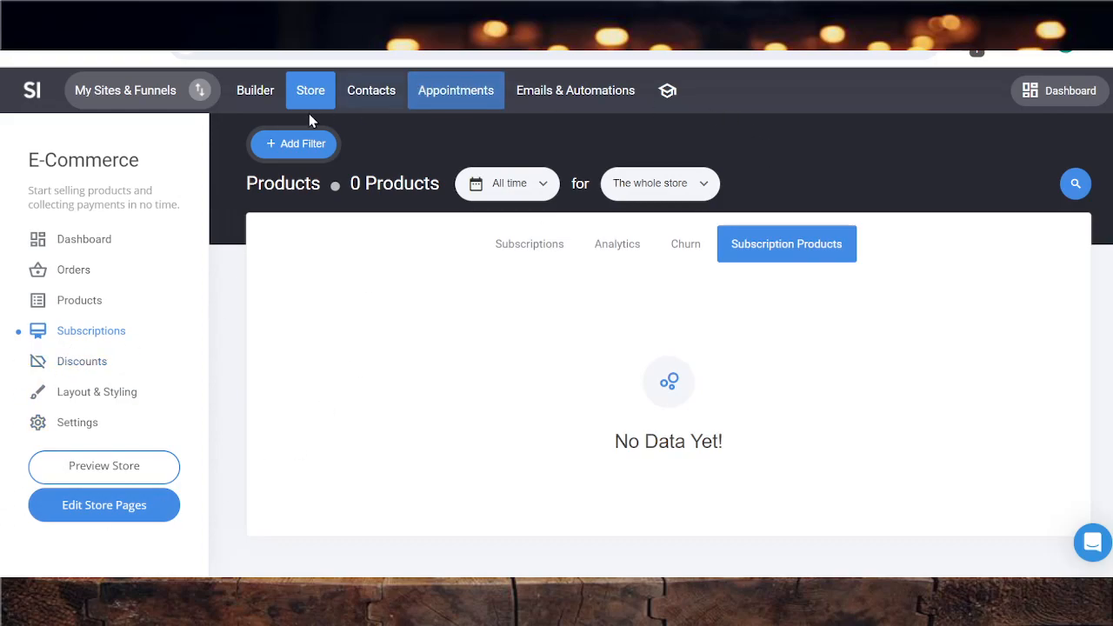
Step: Open a new Membership product from the product list and examine its pricing and Member Groups settings
{"action": "left_click", "coordinate": [79, 304]}
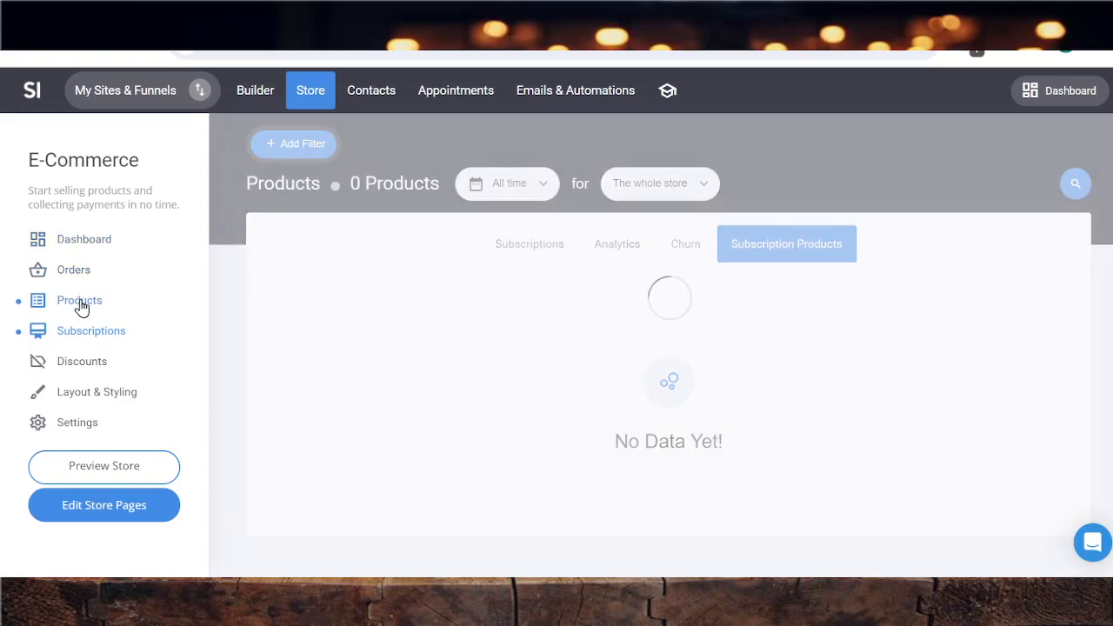
{"action": "left_click", "coordinate": [988, 159]}
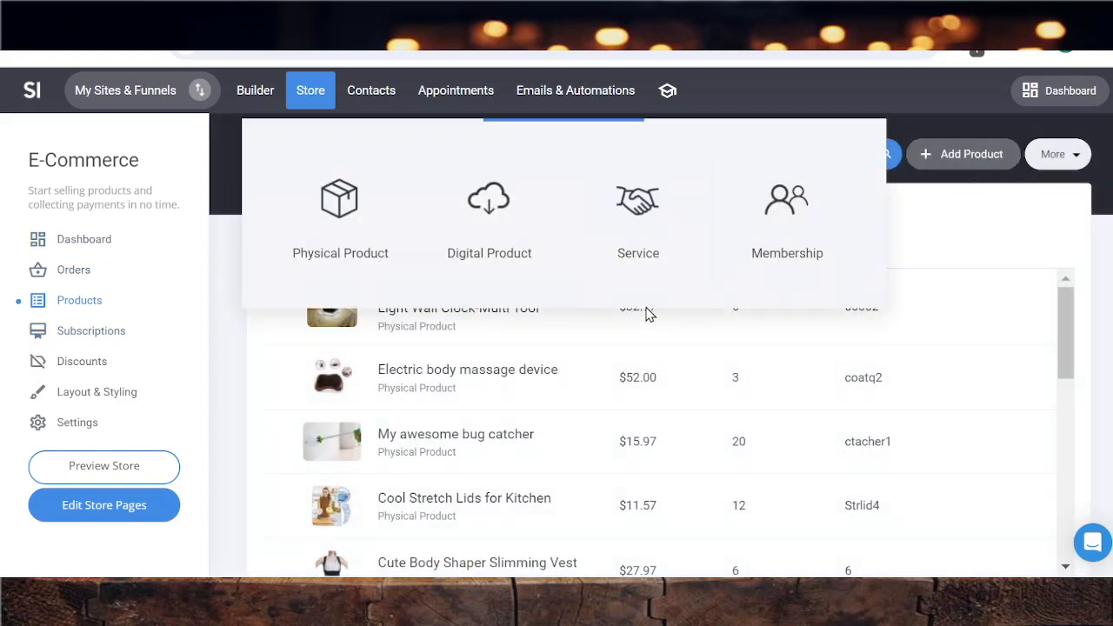
{"action": "left_click", "coordinate": [756, 235]}
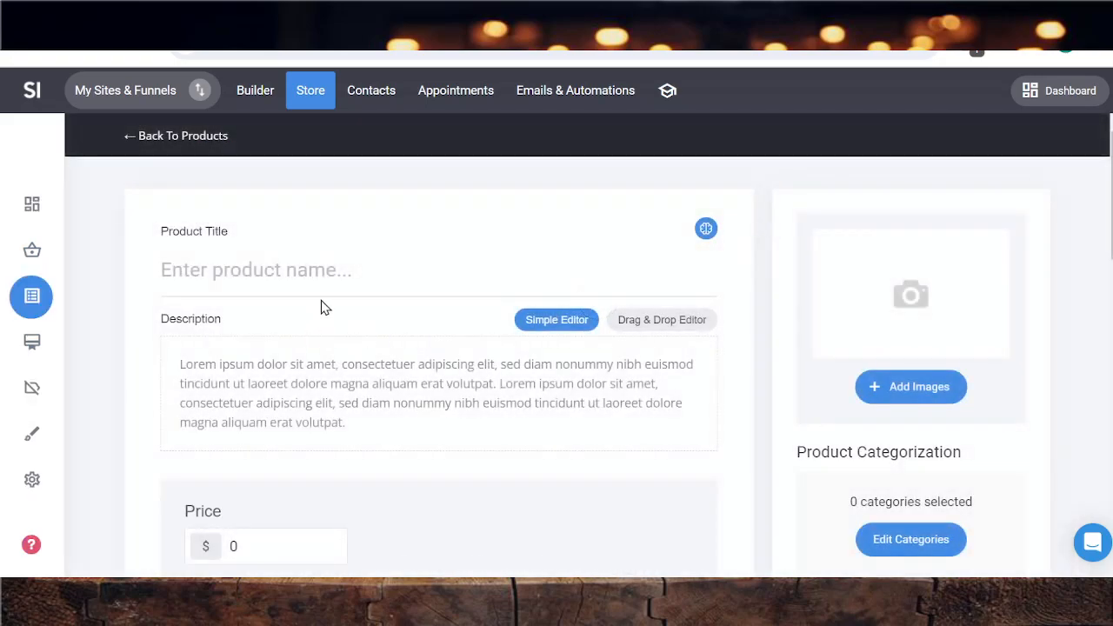
{"action": "scroll", "coordinate": [331, 276], "scroll_direction": "down", "scroll_amount": 4}
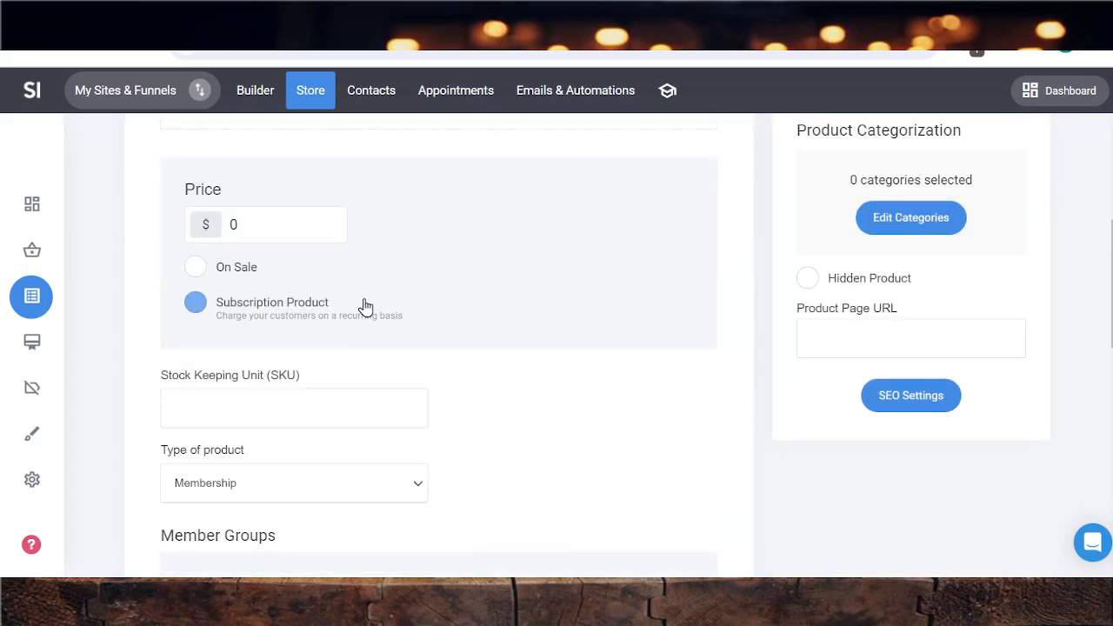
{"action": "scroll", "coordinate": [365, 305], "scroll_direction": "down", "scroll_amount": 1}
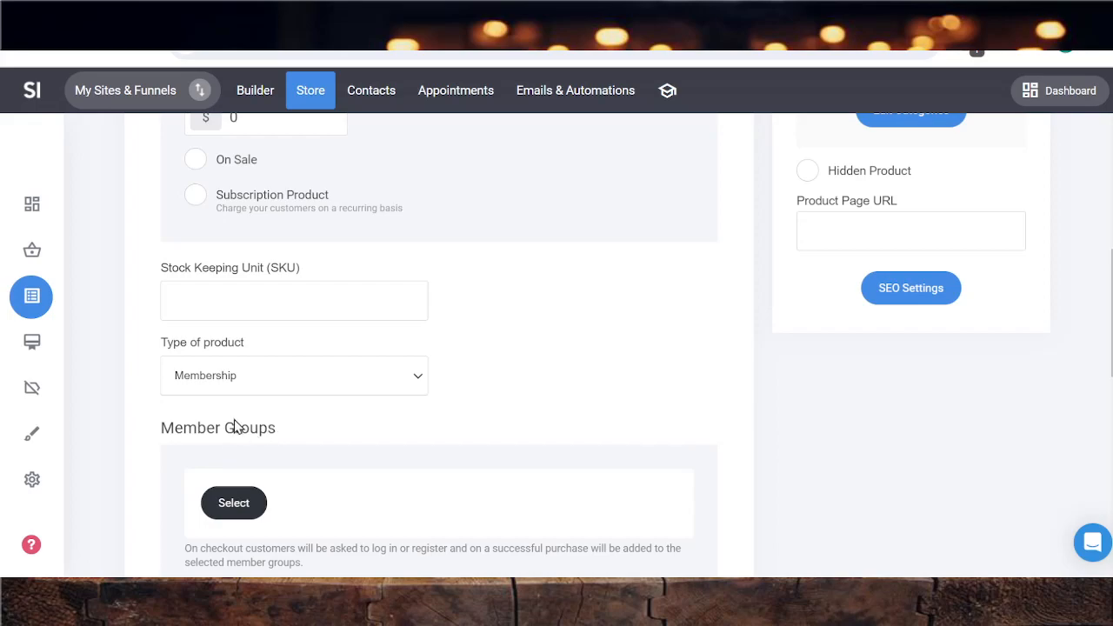
Step: Create a member group named "digital" in Contacts, dismissing the introduction video
{"action": "left_click", "coordinate": [376, 98]}
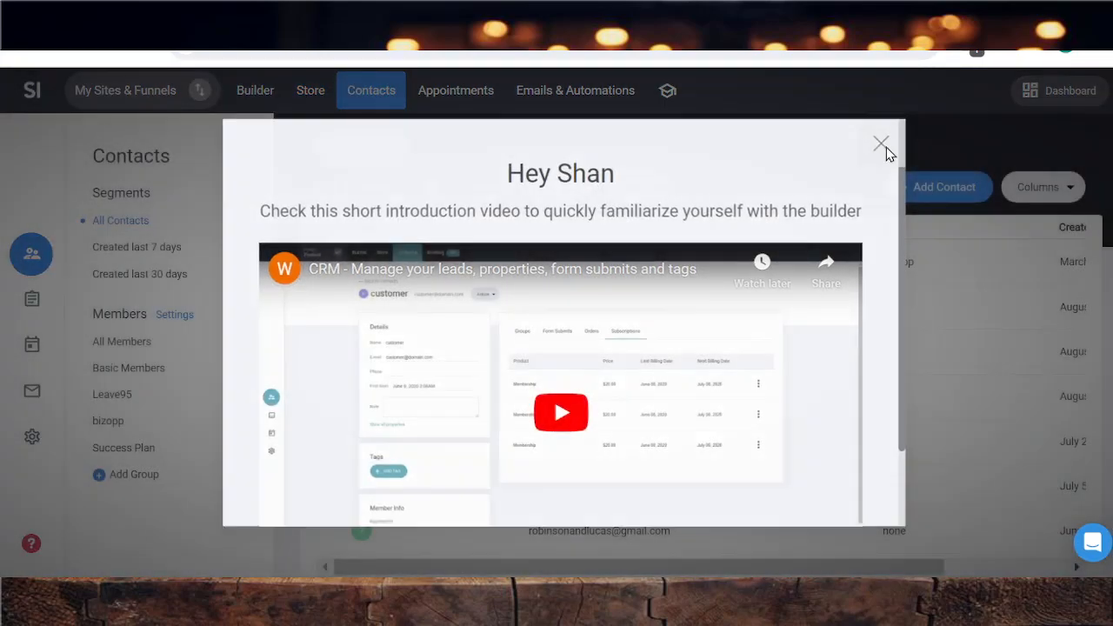
{"action": "left_click", "coordinate": [881, 144]}
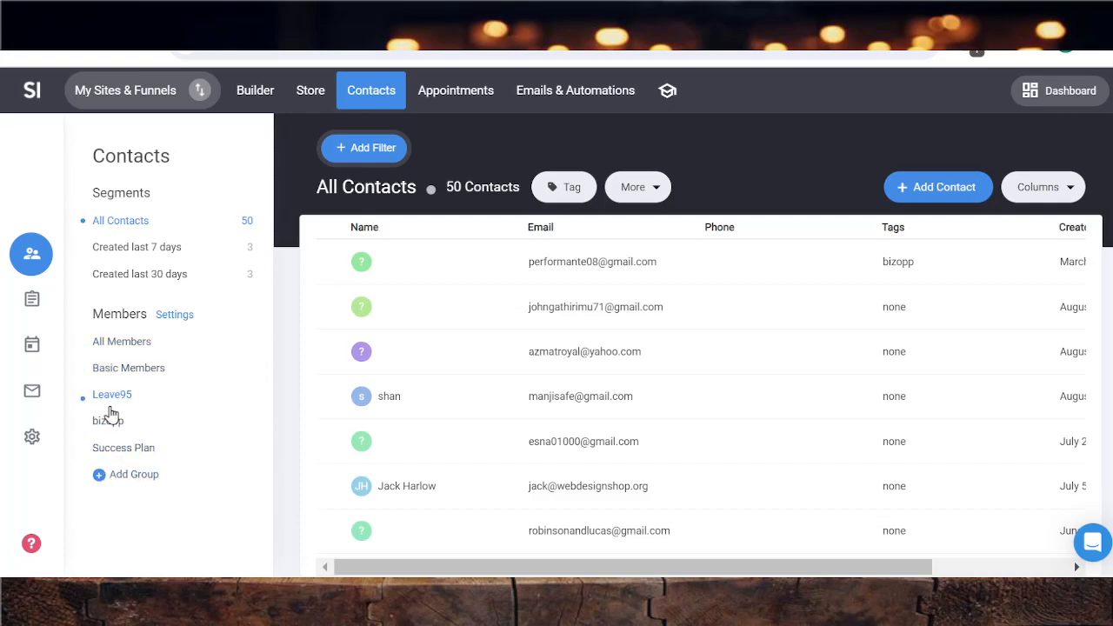
{"action": "left_click", "coordinate": [126, 474]}
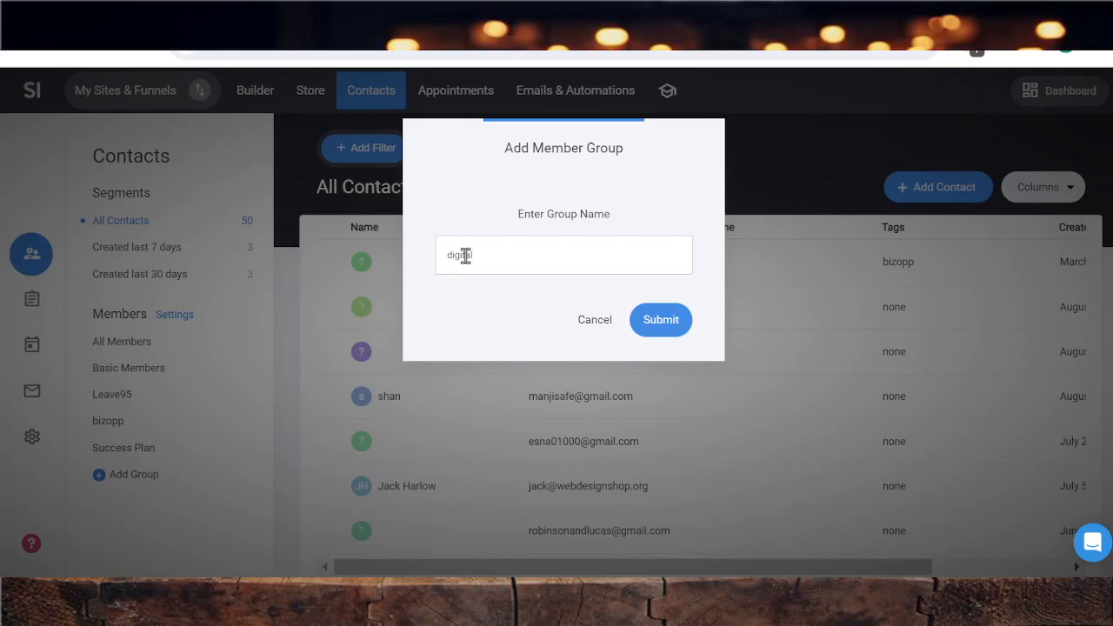
{"action": "left_click", "coordinate": [660, 319]}
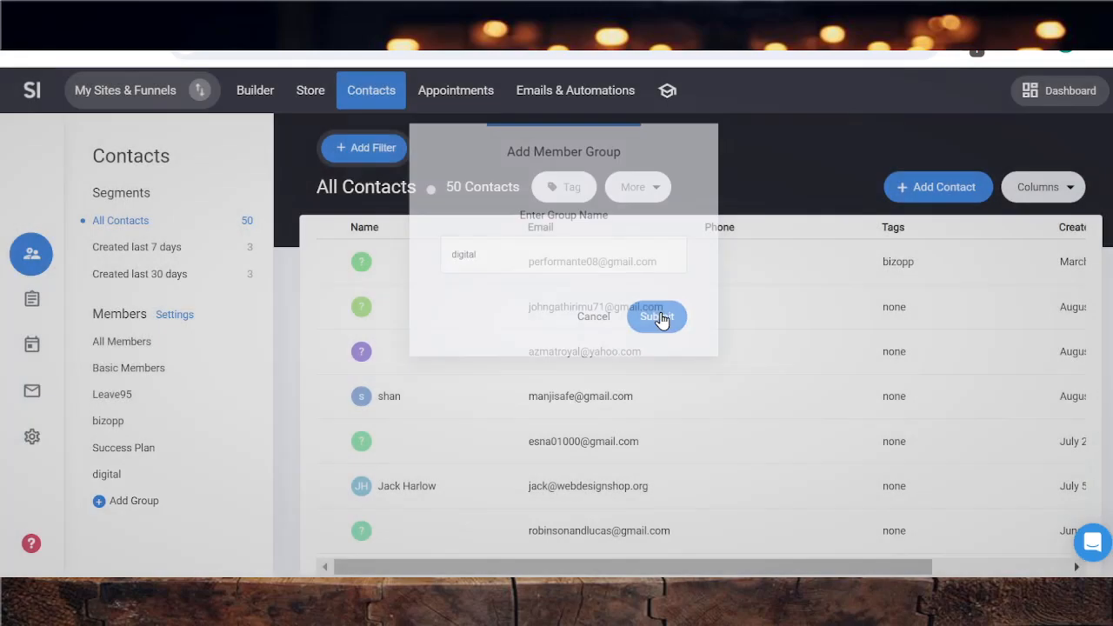
Step: Open the "digital" member group and look through the additional actions available for its members
{"action": "left_click", "coordinate": [108, 475]}
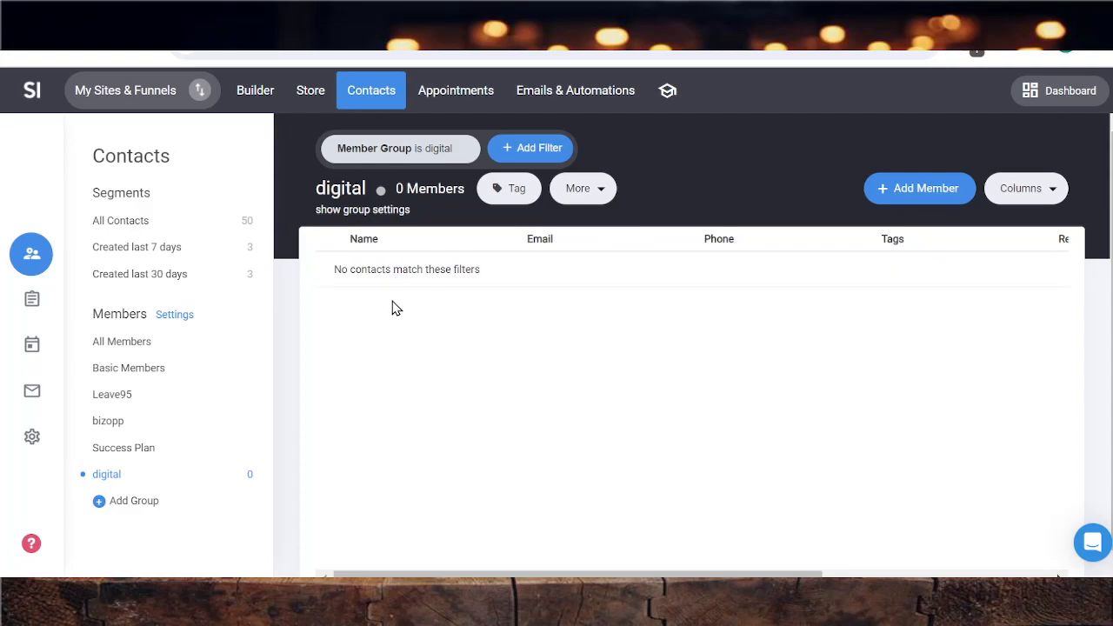
{"action": "left_click", "coordinate": [587, 192]}
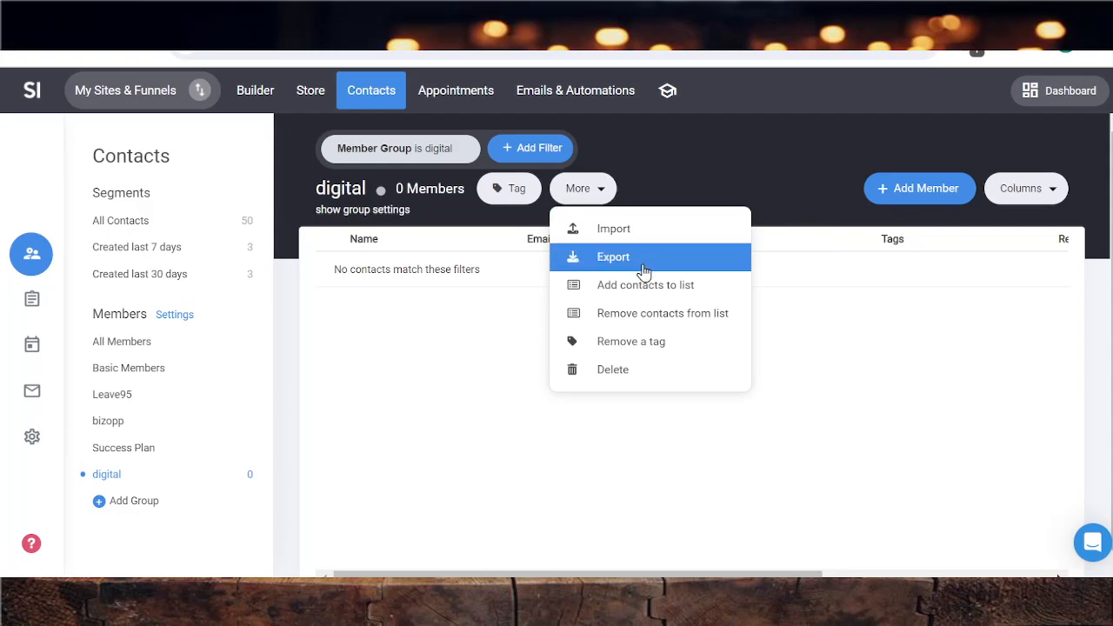
{"action": "left_click", "coordinate": [725, 178]}
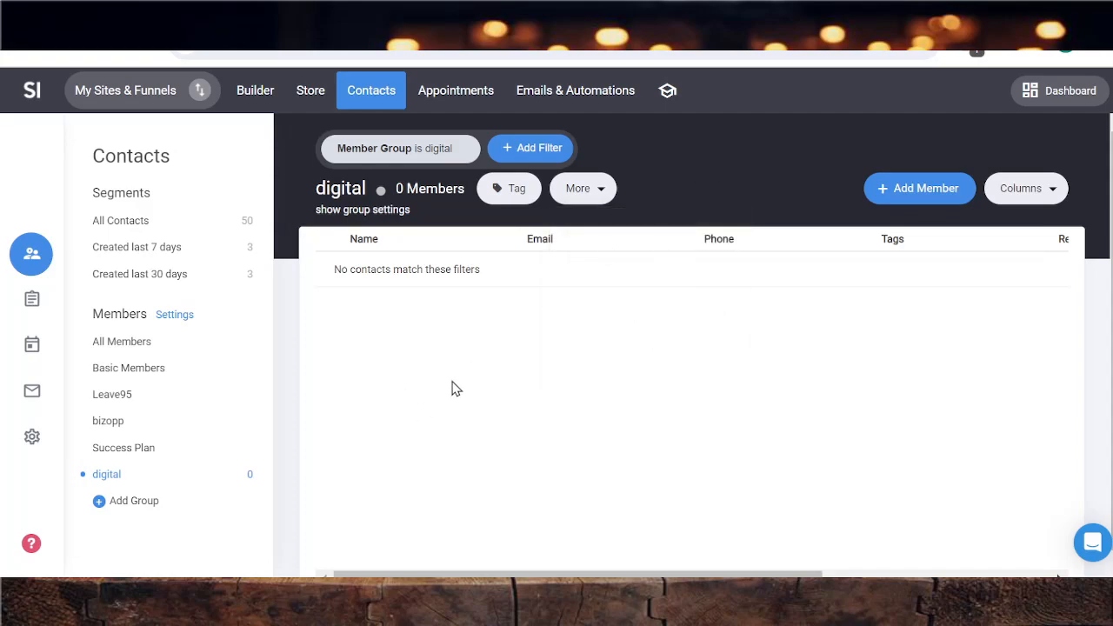
Step: Examine the "digital" group's settings, including the link options for the page members are redirected to after login
{"action": "left_click", "coordinate": [391, 210]}
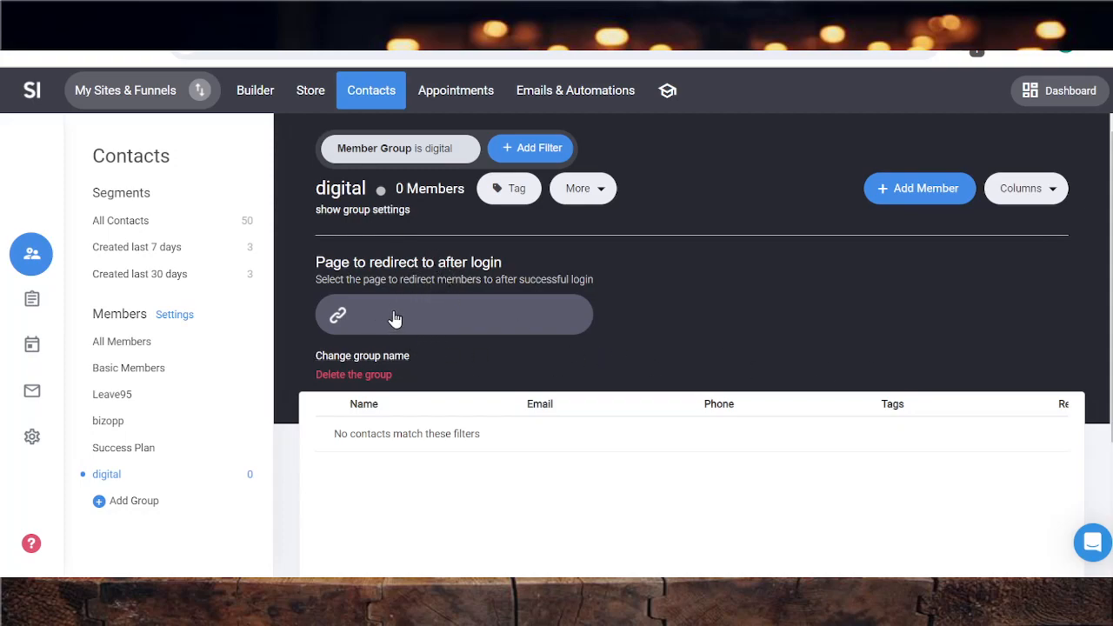
{"action": "left_click", "coordinate": [355, 316]}
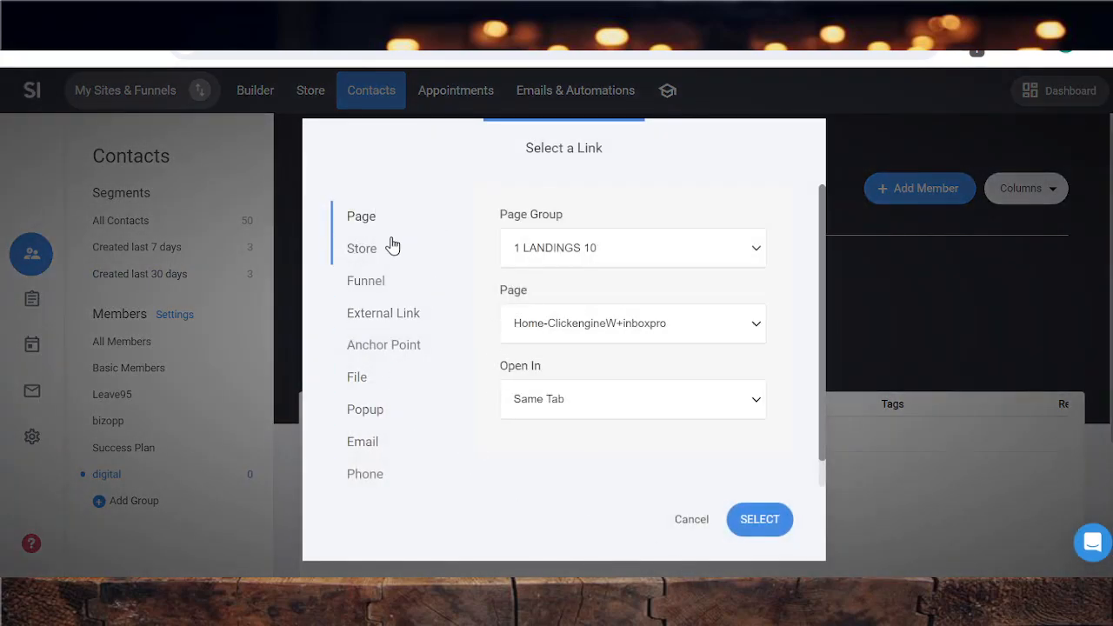
{"action": "left_click", "coordinate": [680, 522]}
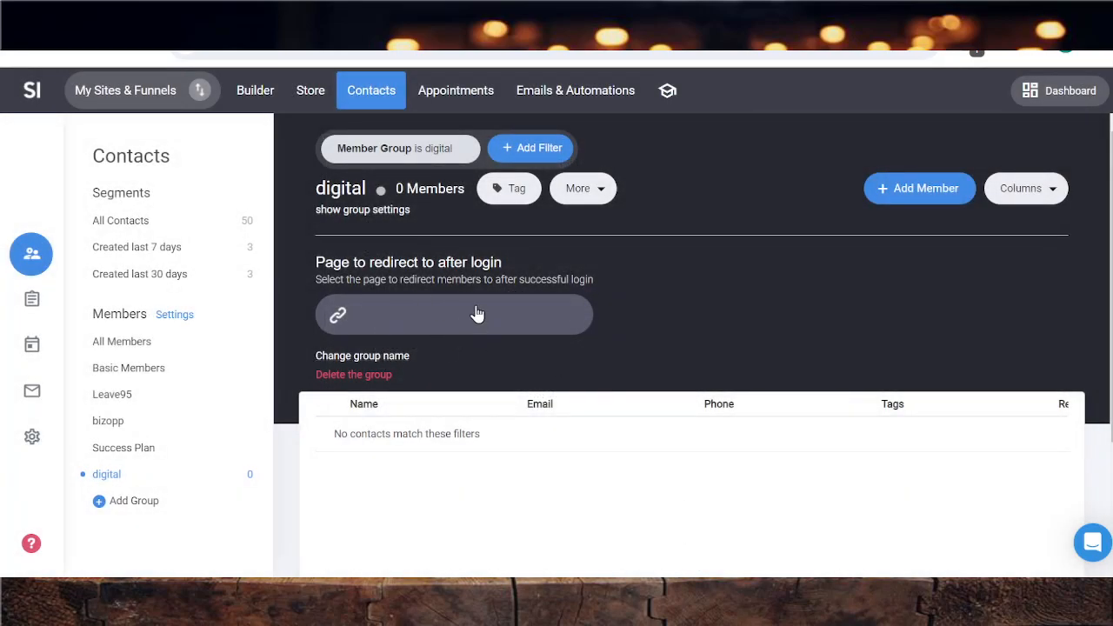
{"action": "scroll", "coordinate": [504, 339], "scroll_direction": "down", "scroll_amount": 1}
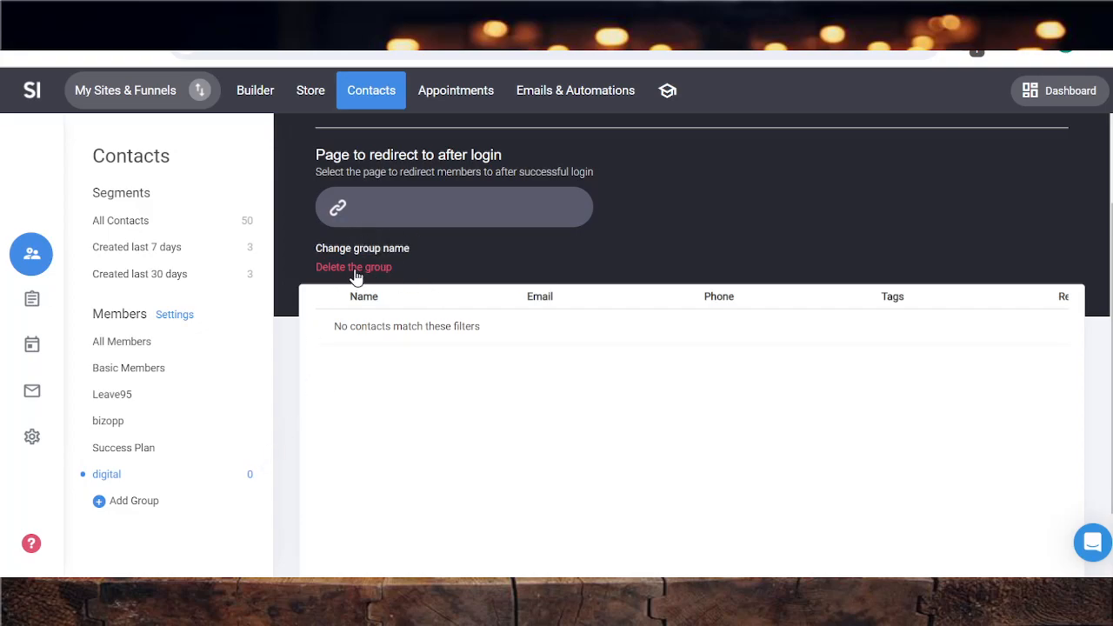
{"action": "scroll", "coordinate": [609, 217], "scroll_direction": "up", "scroll_amount": 2}
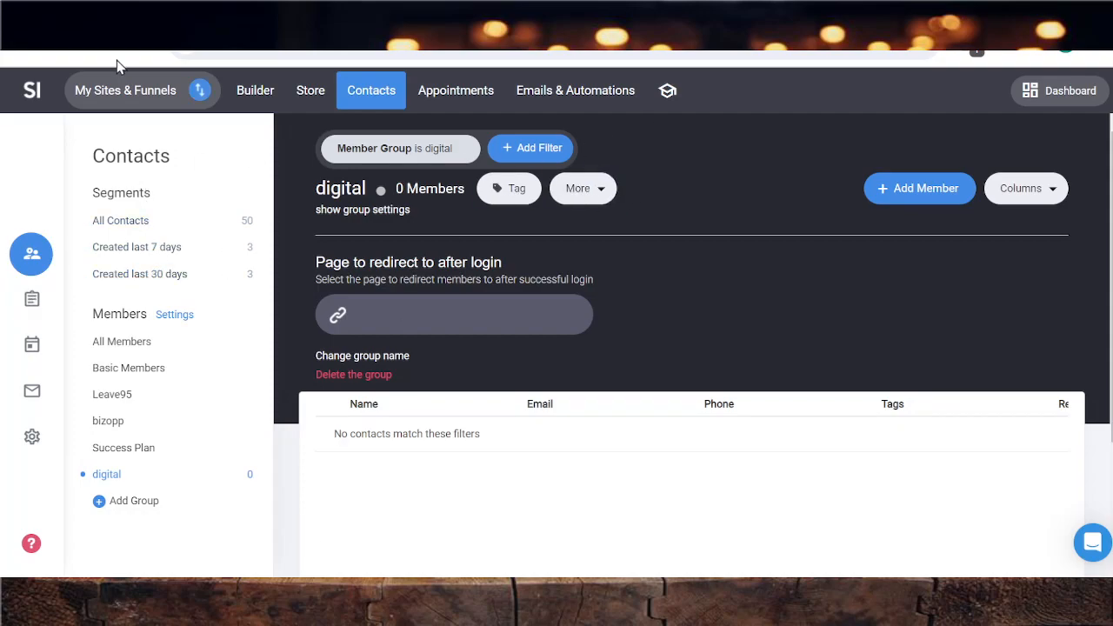
Step: Open the site's landing page in the Builder and look through its sections from the opt-in form to the footer
{"action": "left_click", "coordinate": [269, 100]}
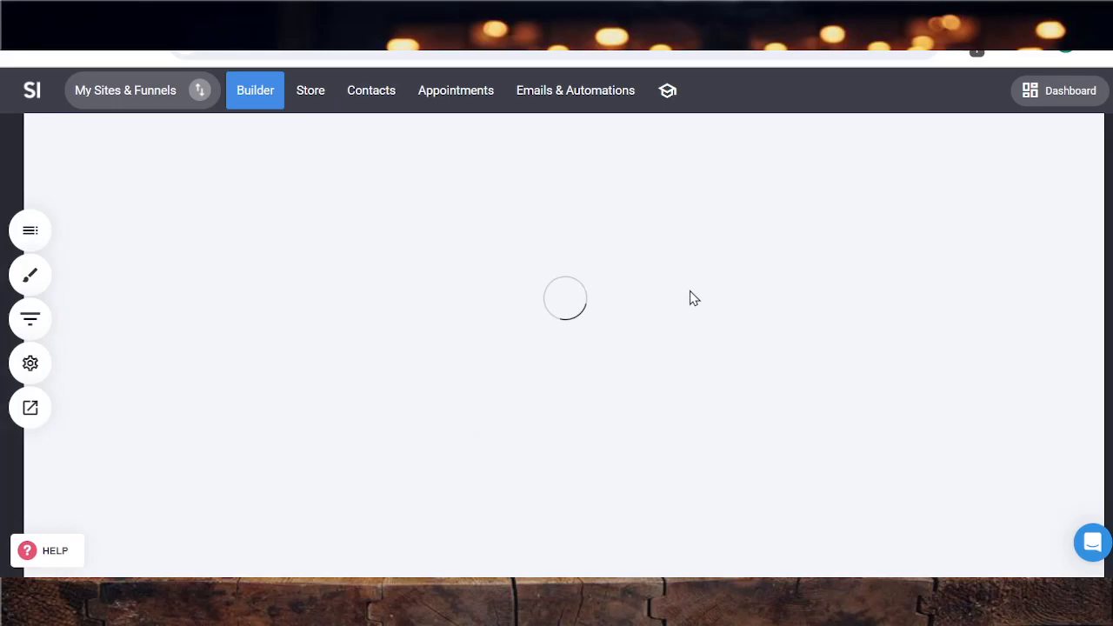
{"action": "scroll", "coordinate": [465, 448], "scroll_direction": "down", "scroll_amount": 10}
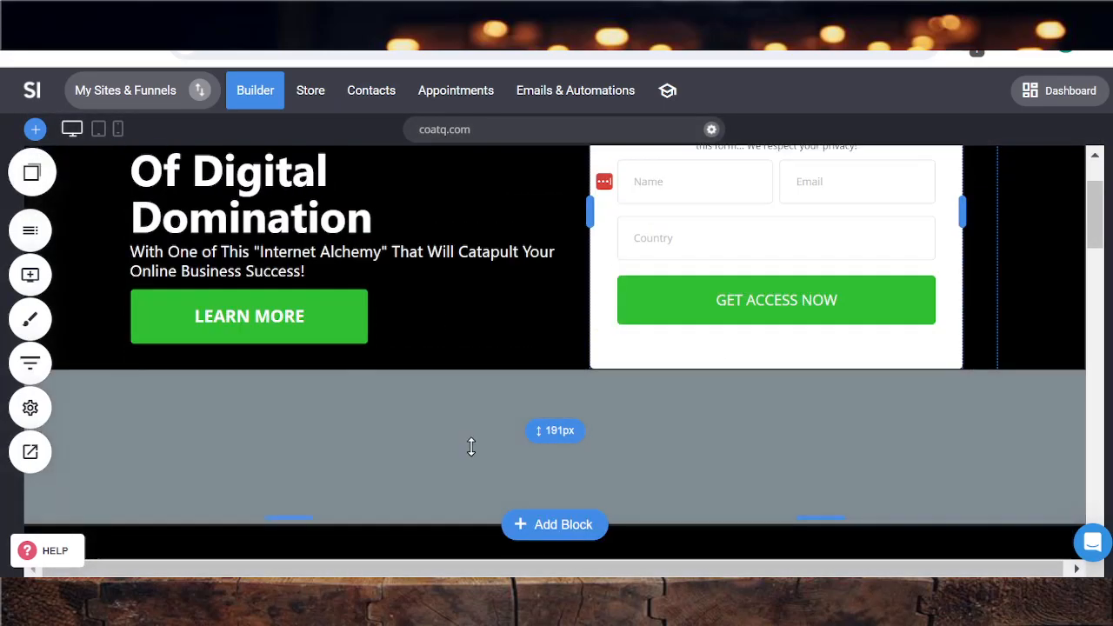
{"action": "scroll", "coordinate": [471, 439], "scroll_direction": "down", "scroll_amount": 3}
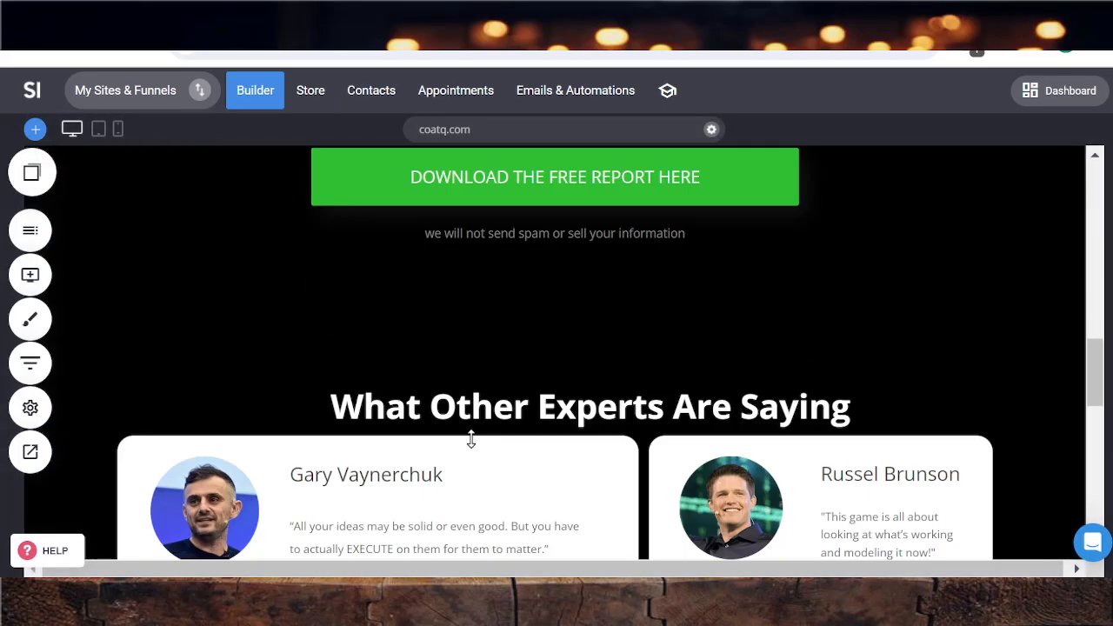
{"action": "scroll", "coordinate": [471, 439], "scroll_direction": "up", "scroll_amount": 7}
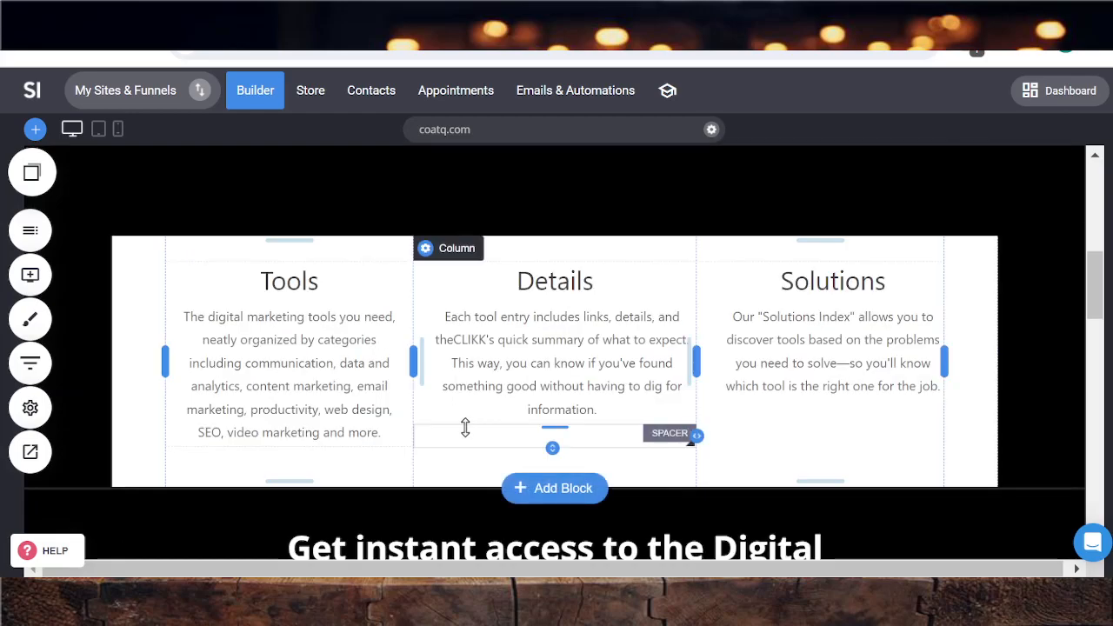
{"action": "scroll", "coordinate": [643, 339], "scroll_direction": "down", "scroll_amount": 5}
{"action": "scroll", "coordinate": [642, 346], "scroll_direction": "down", "scroll_amount": 10}
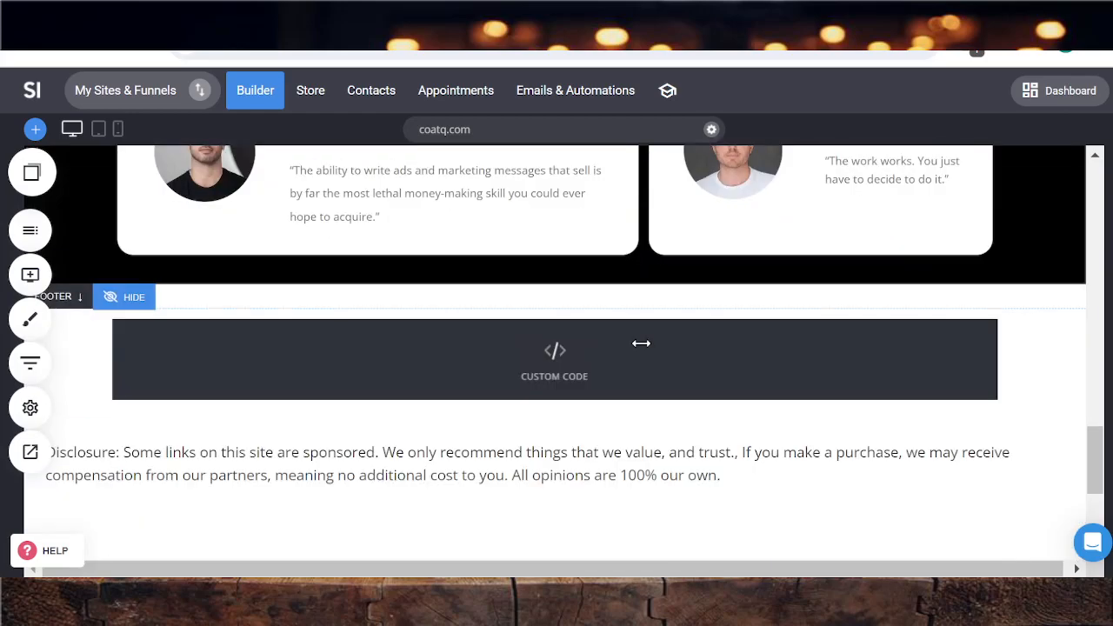
{"action": "scroll", "coordinate": [642, 346], "scroll_direction": "up", "scroll_amount": 15}
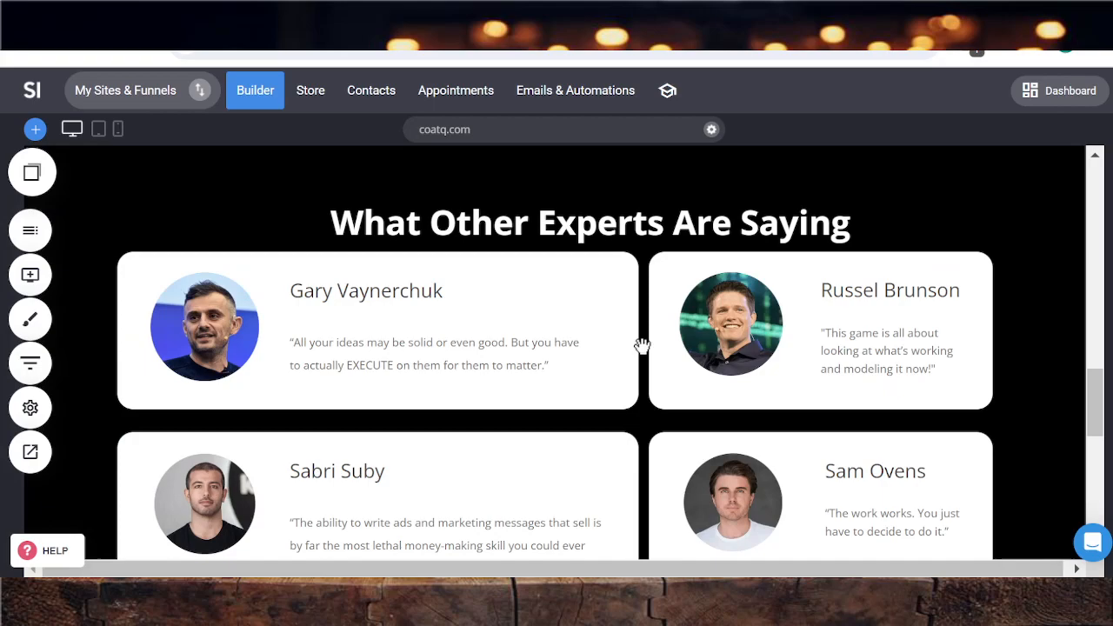
{"action": "scroll", "coordinate": [641, 346], "scroll_direction": "up", "scroll_amount": 10}
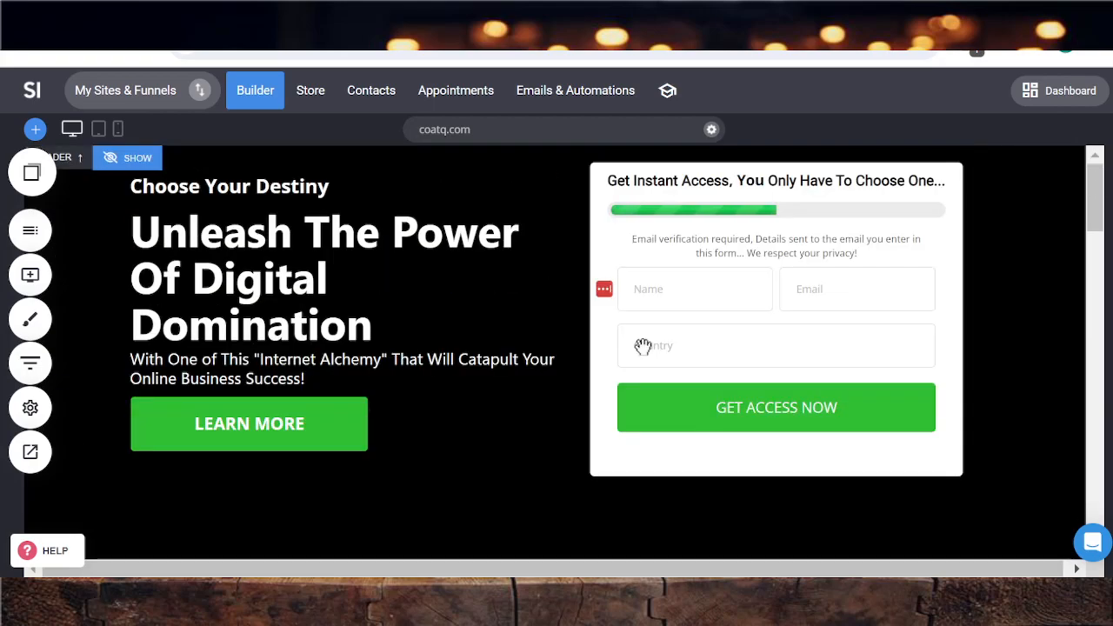